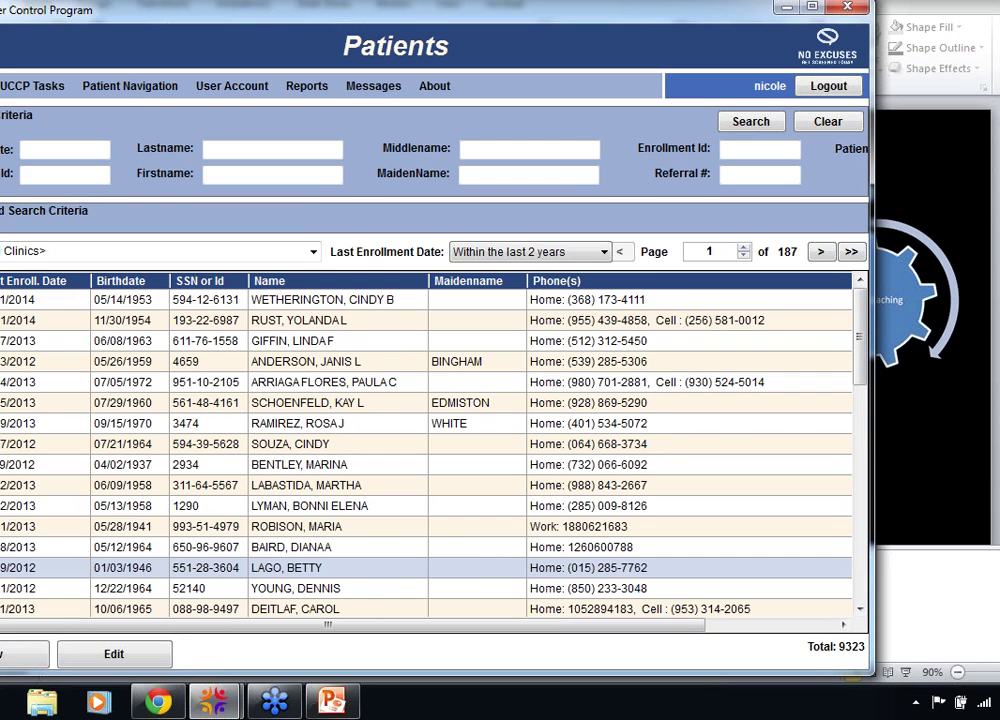
Open the second listed patient's record and review the smoking answers among the 03/01/2014 enrollment's interview risk factors, then cancel the interview.
double_click(300, 320)
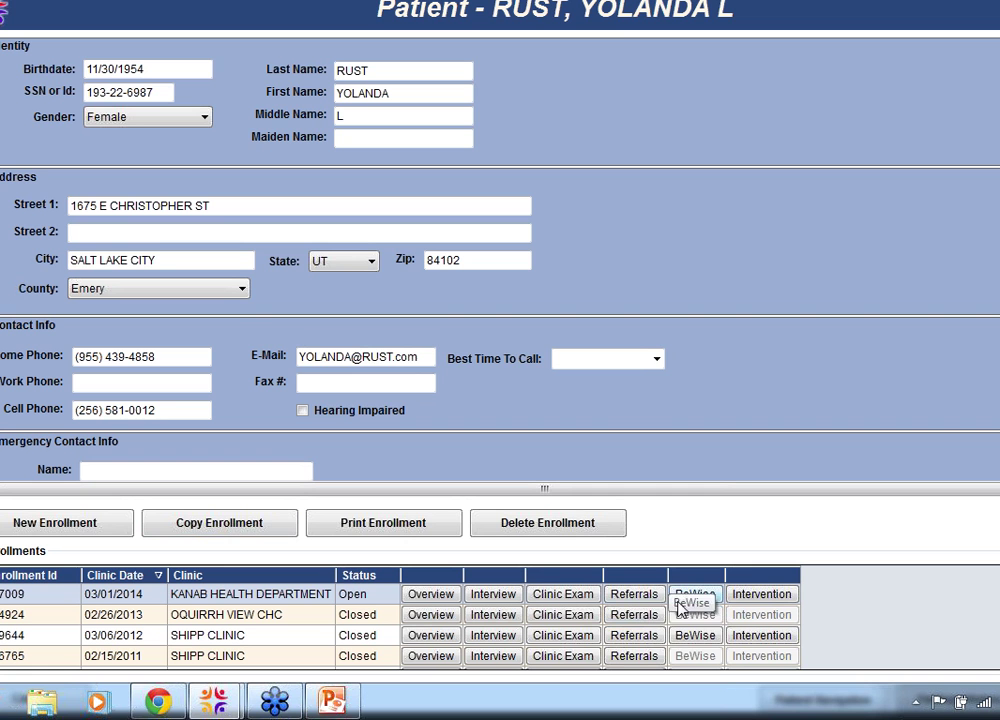
left_click(506, 598)
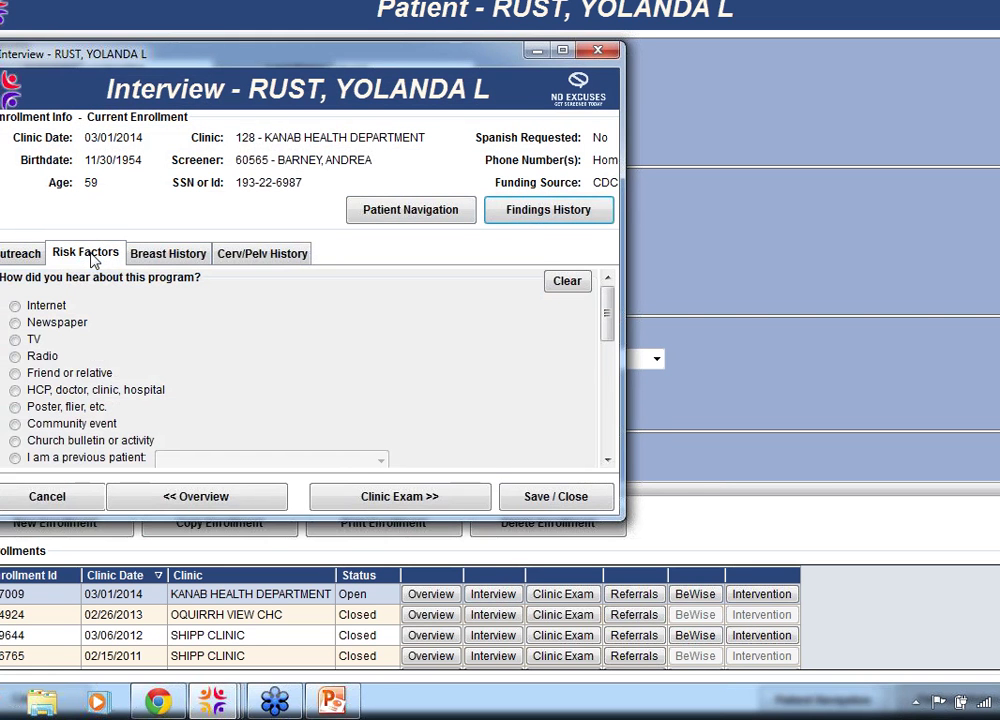
left_click(86, 253)
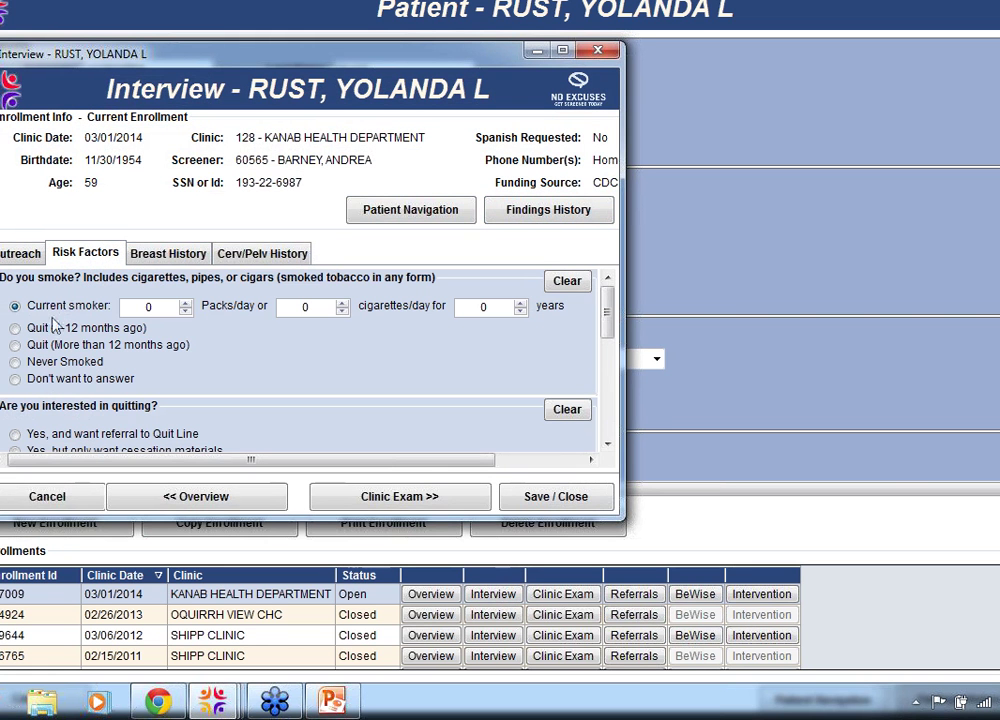
left_click(68, 503)
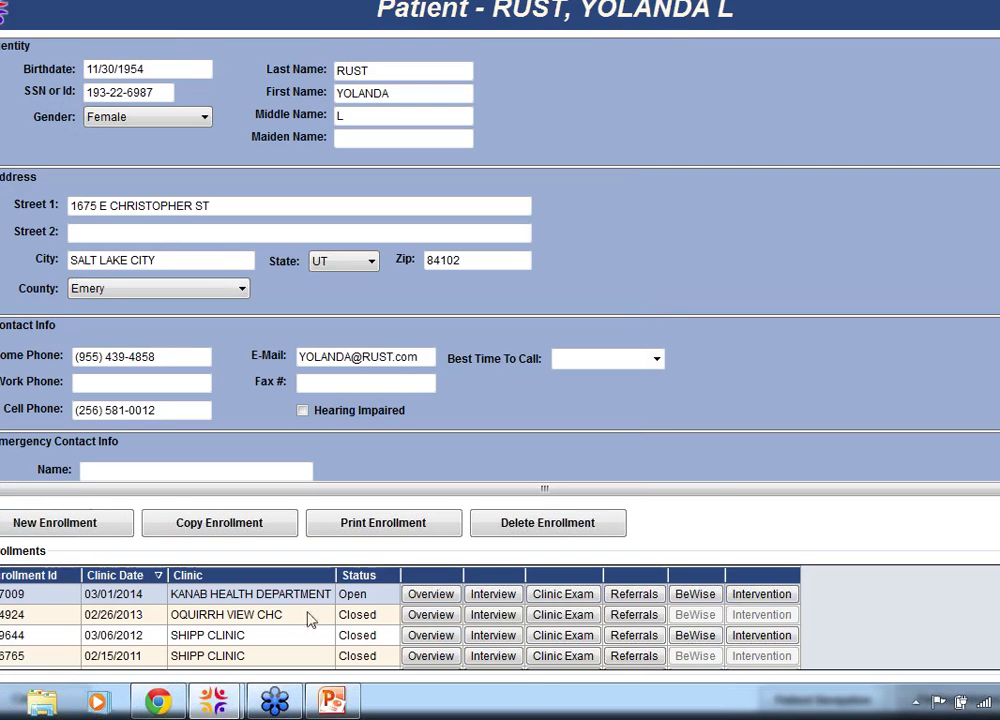
Review the BeWise measurements of the 03/01/2014 enrollment, including blood pressure, cholesterol and glucose, and close them without saving.
left_click(695, 594)
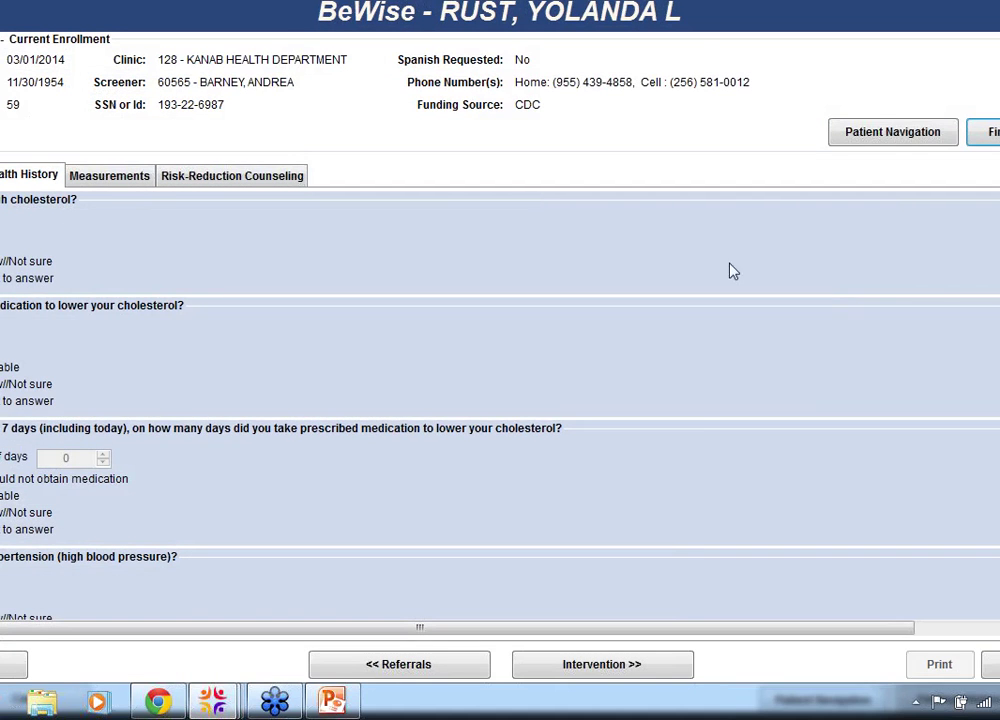
left_click(121, 180)
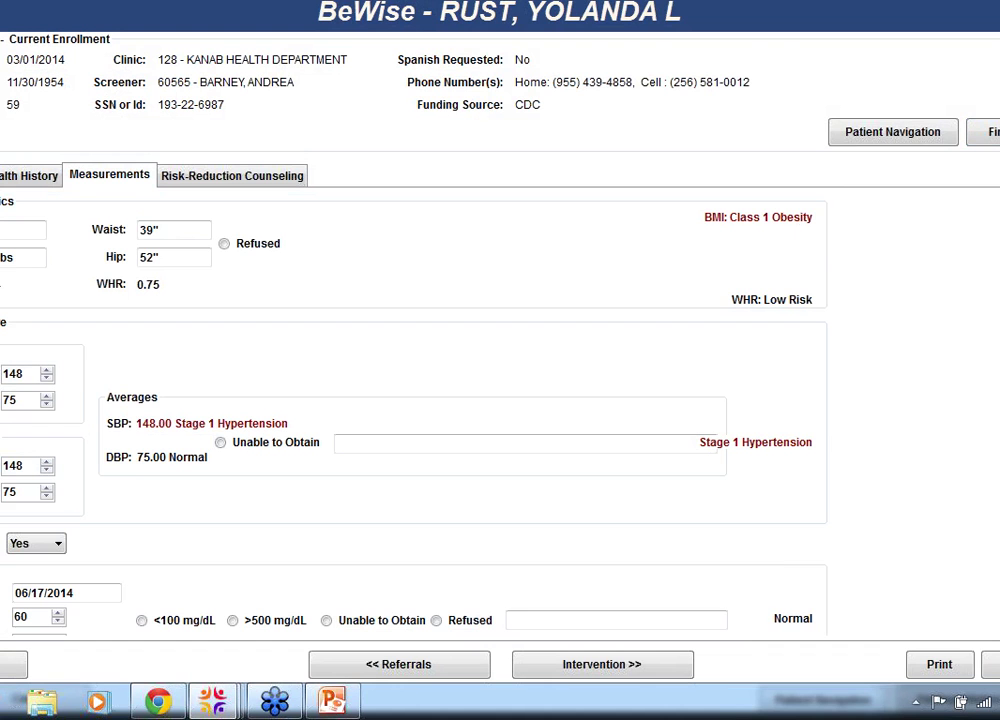
scroll(870, 520, "down", 5)
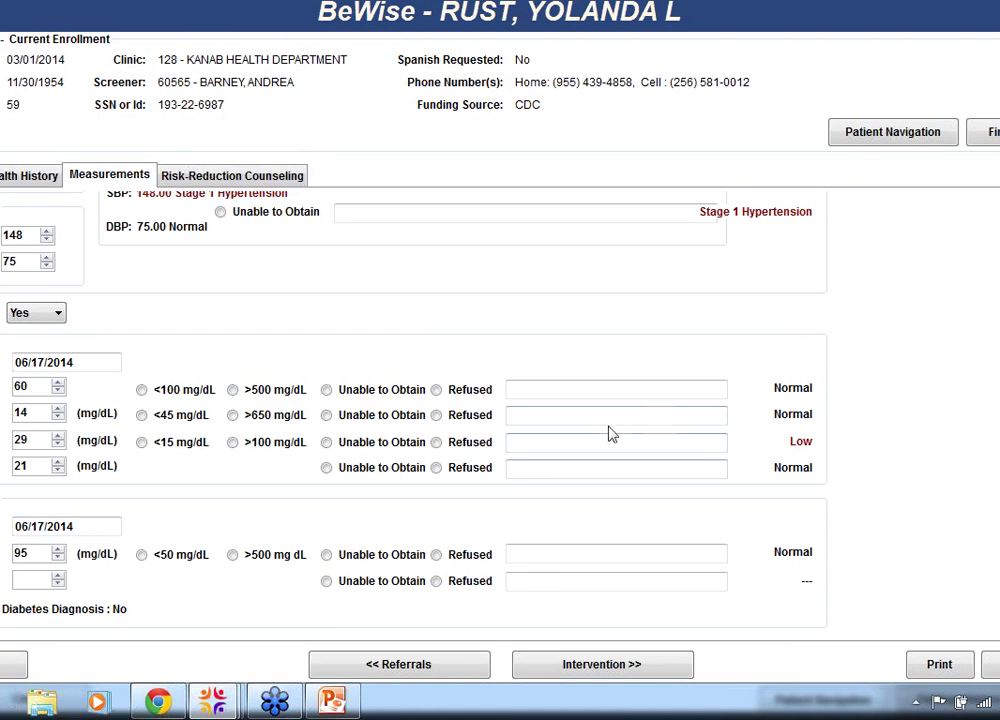
left_click(4, 665)
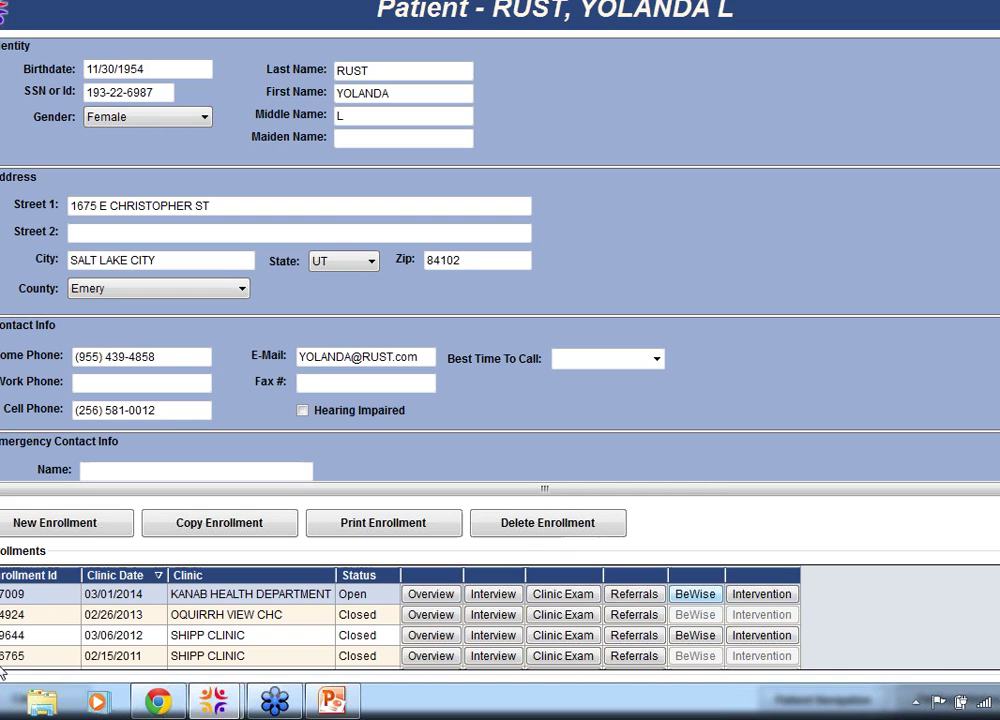
Start a new individual face-to-face session in the life-style intervention of the 03/01/2014 enrollment.
left_click(751, 598)
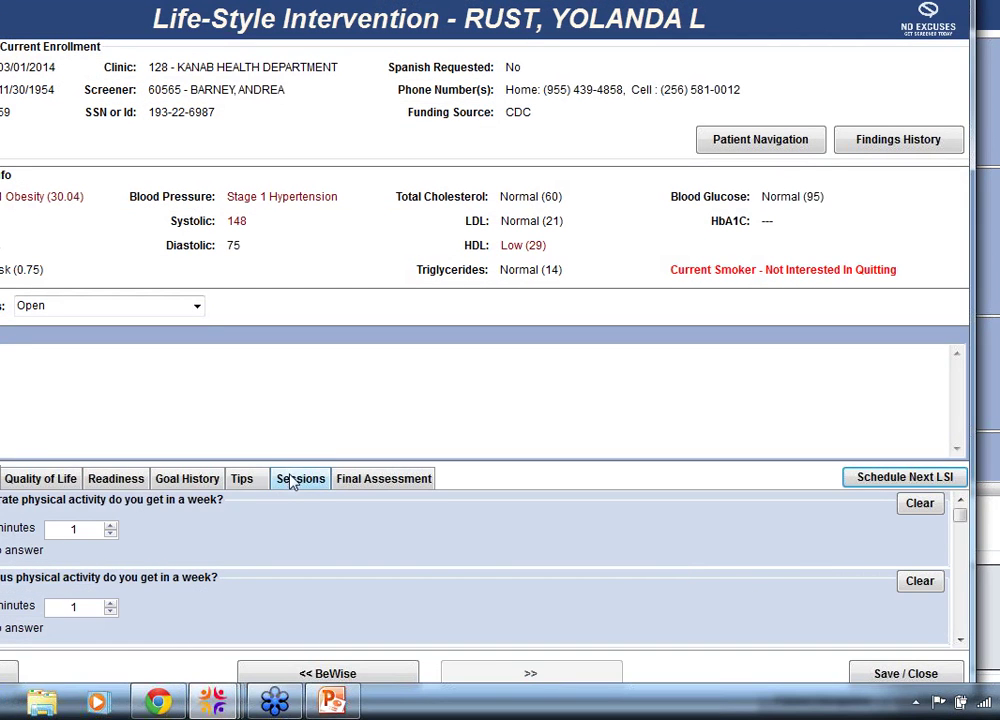
left_click(292, 480)
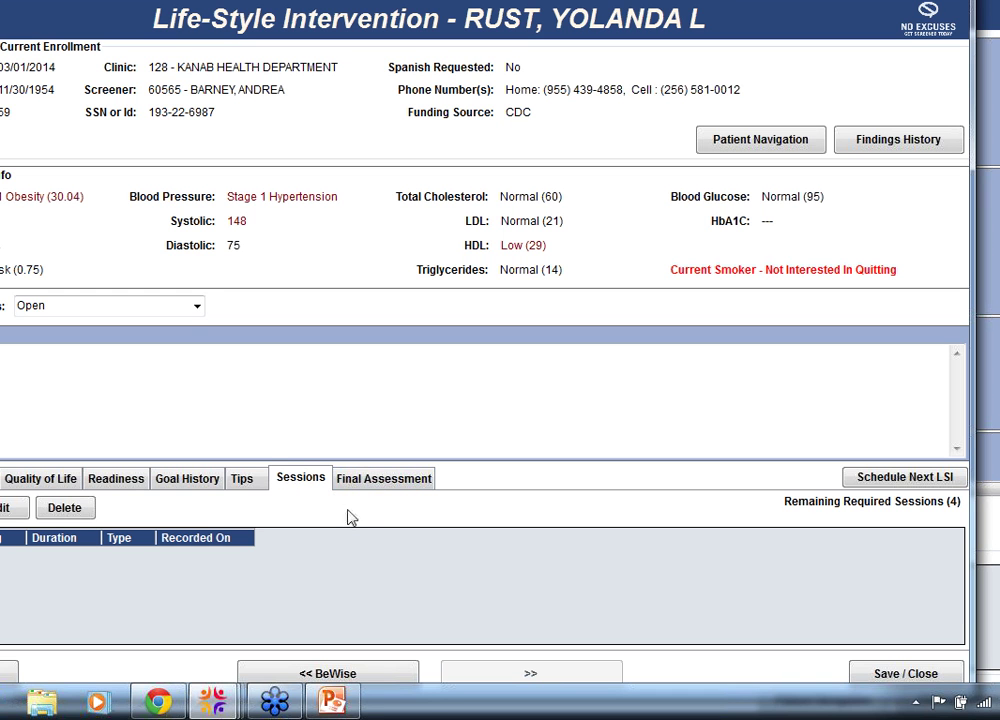
left_click(382, 480)
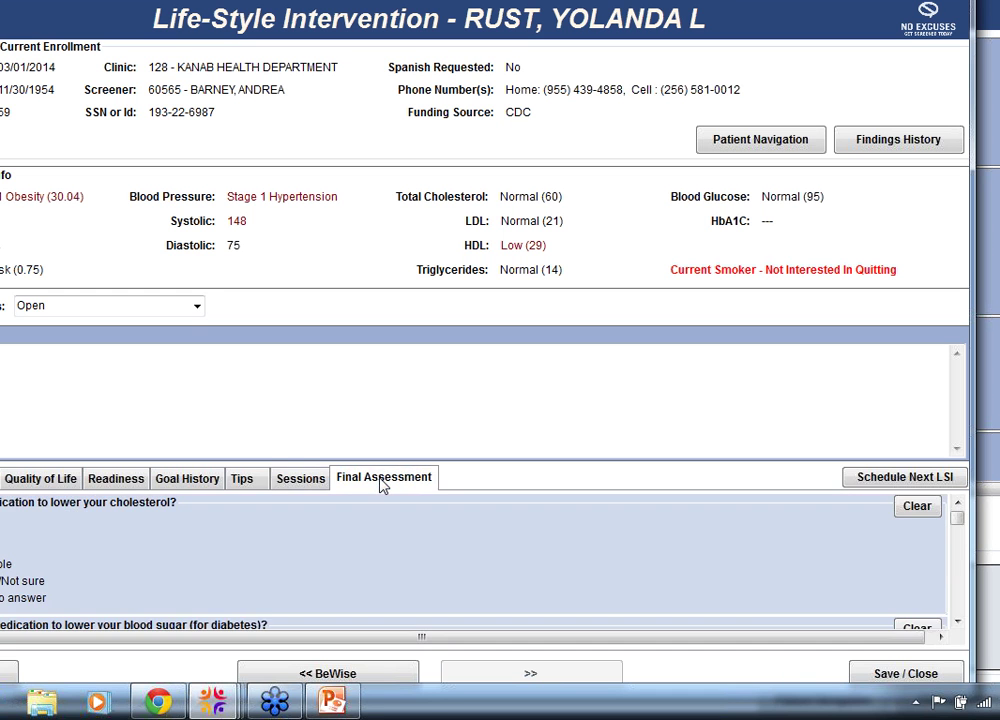
left_click(301, 482)
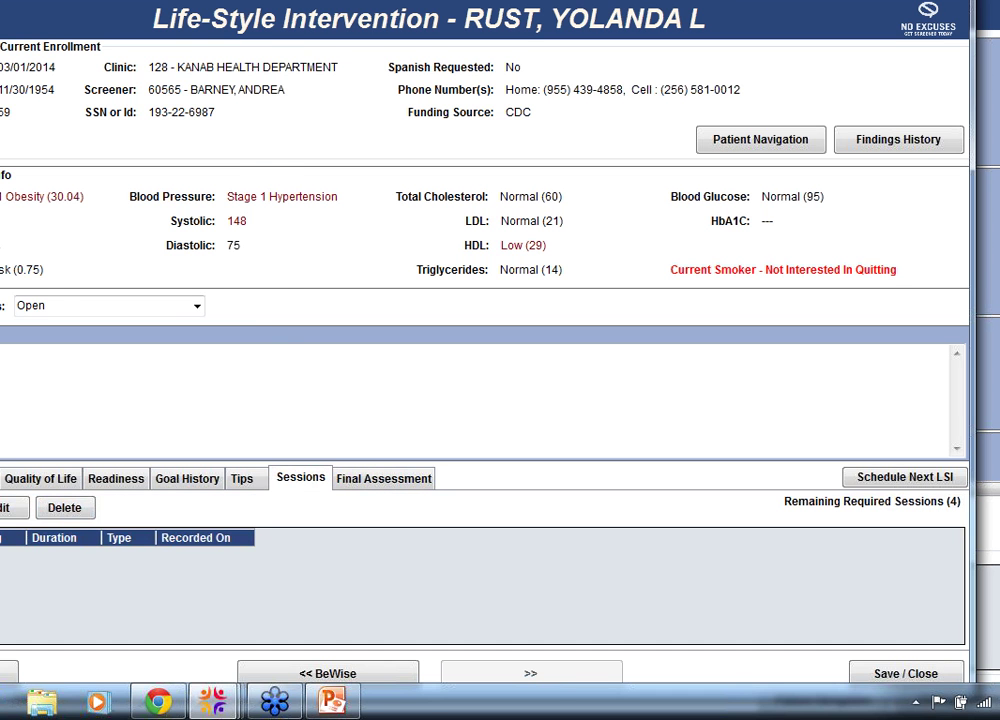
left_click(0, 507)
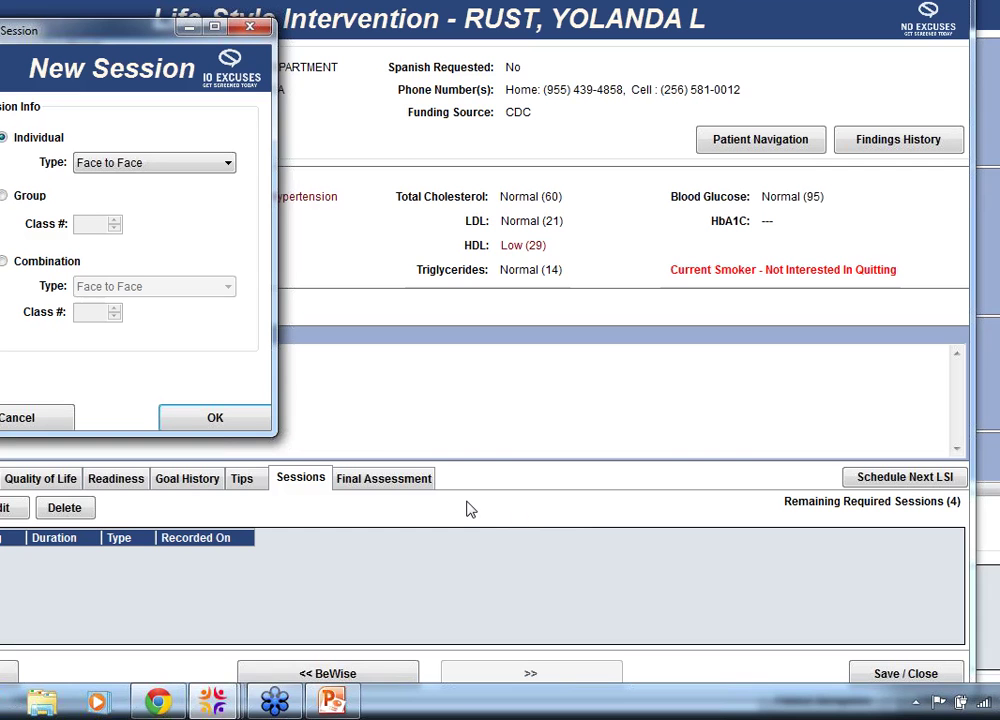
left_click(223, 419)
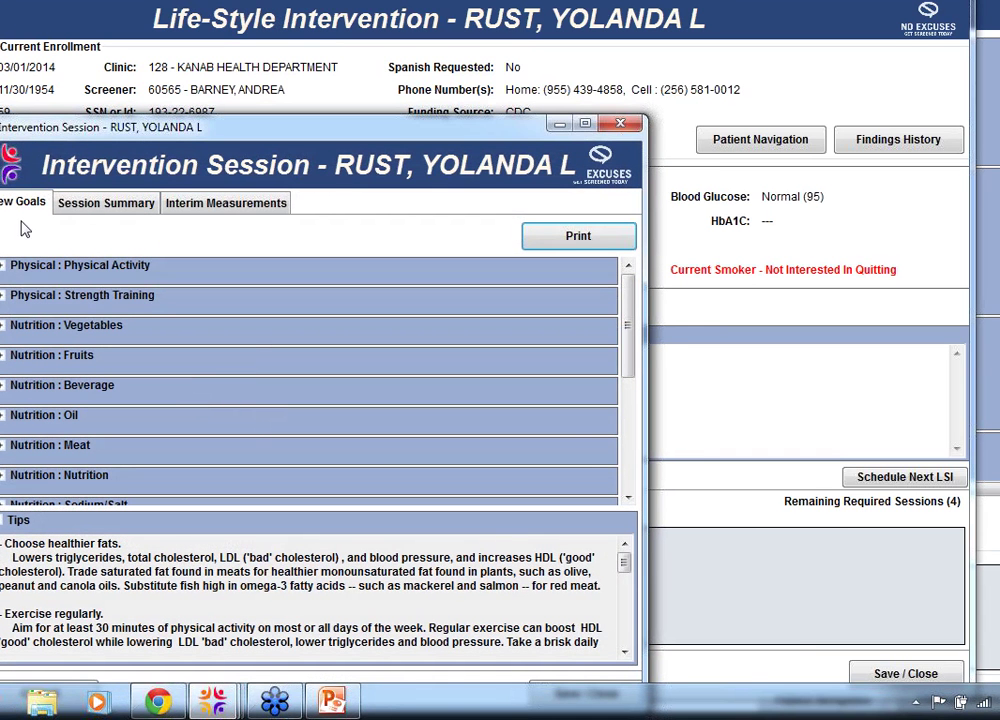
In the session summary, set the session date to 04/17/2014, select the second named coach and set the duration to 15 minutes.
left_click(87, 205)
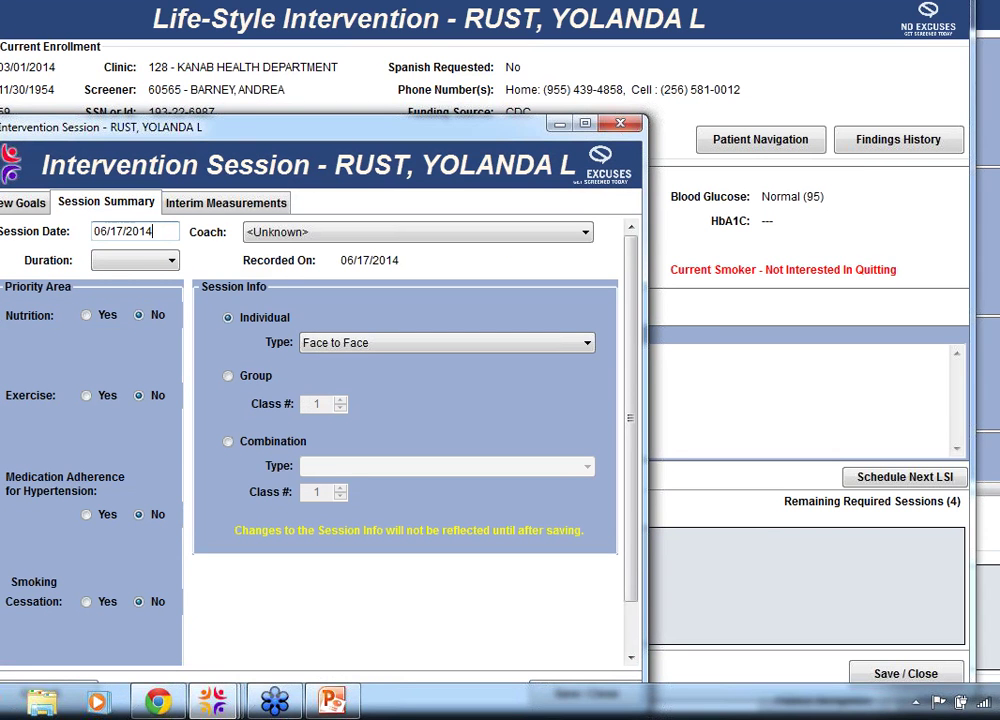
key("BackSpace")
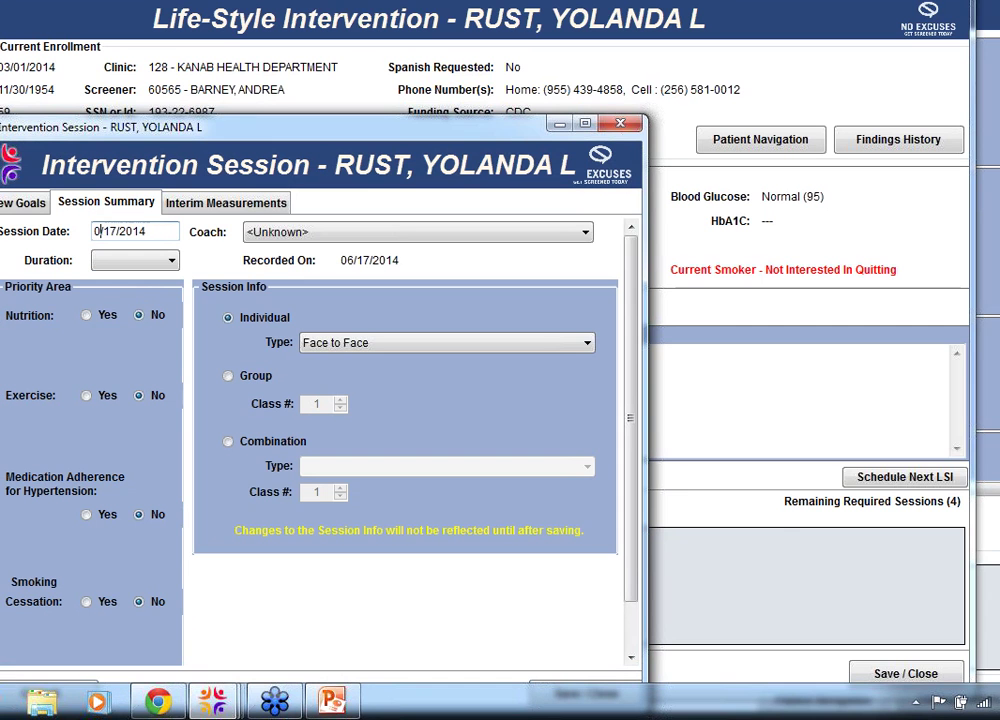
type("4")
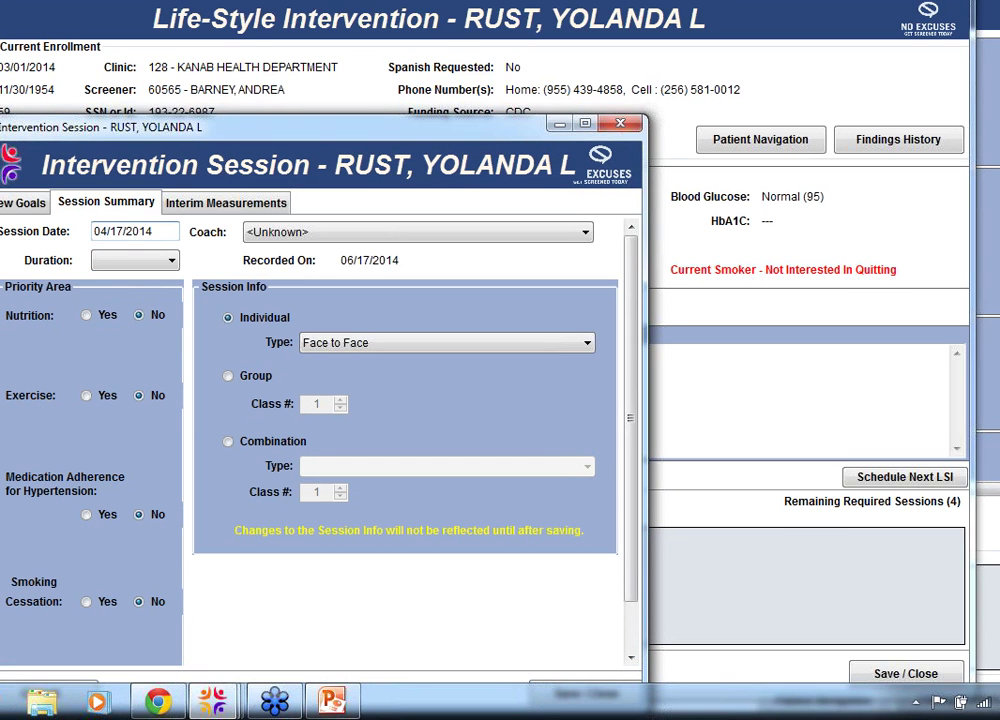
left_click(588, 234)
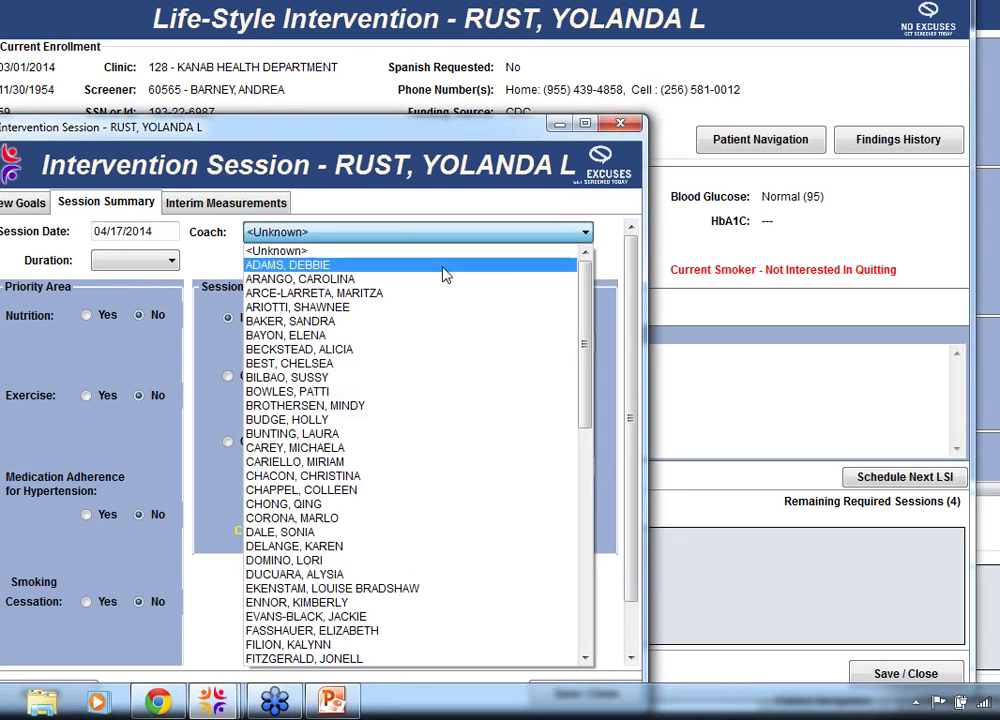
left_click(431, 280)
left_click(130, 260)
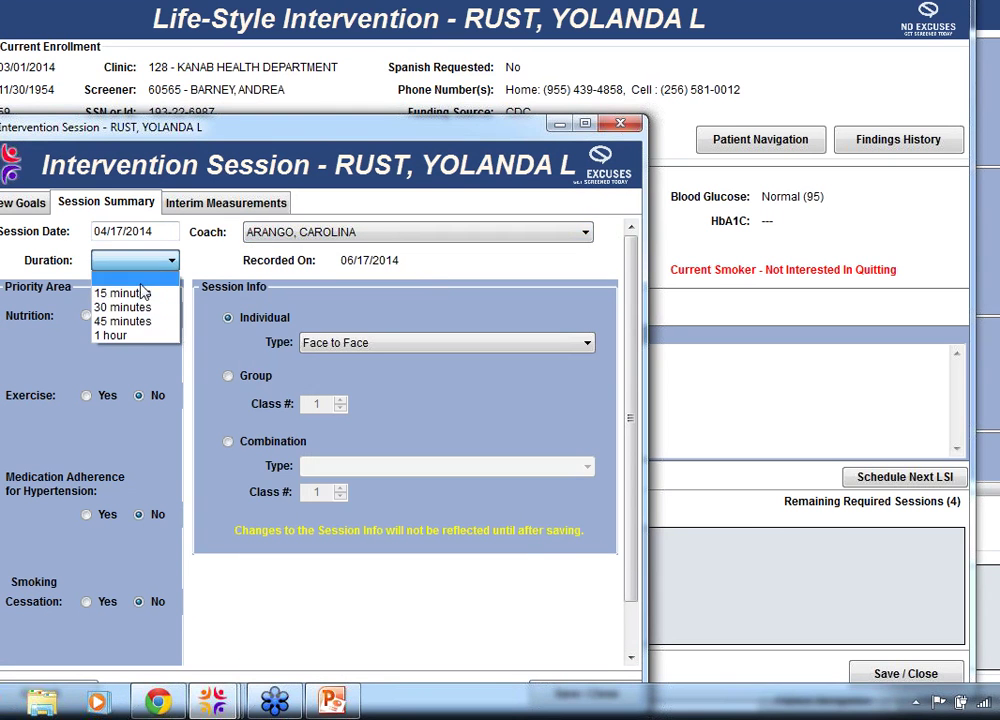
left_click(132, 290)
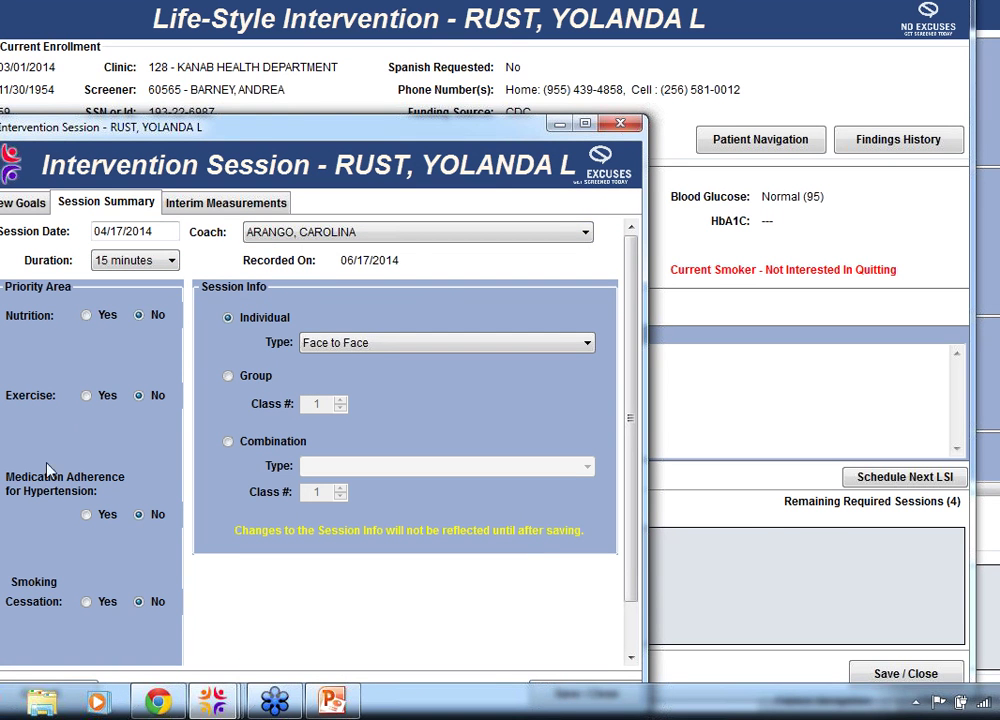
Mark Nutrition as a priority area for the individual session and save it.
left_click(87, 316)
key("Return")
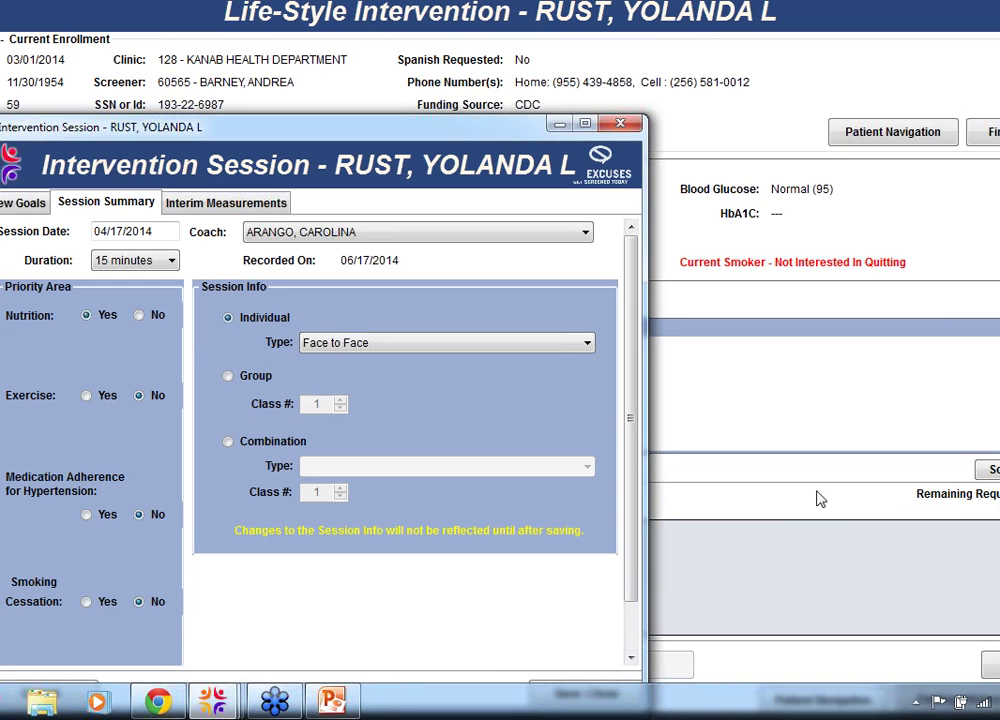
left_click_drag(449, 127, 441, 45)
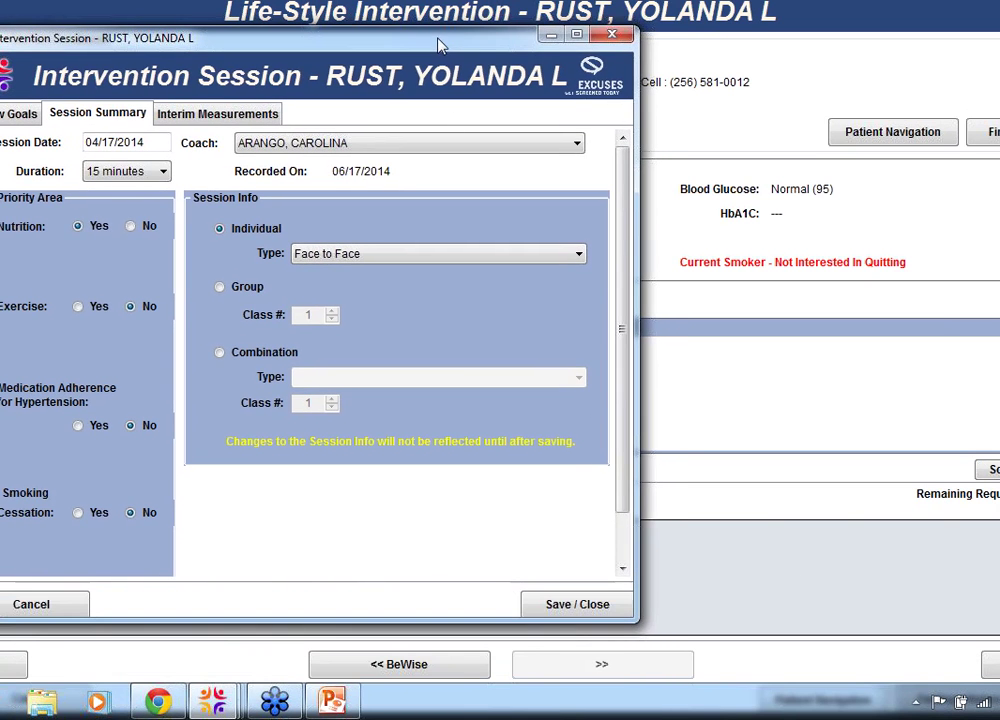
left_click(563, 606)
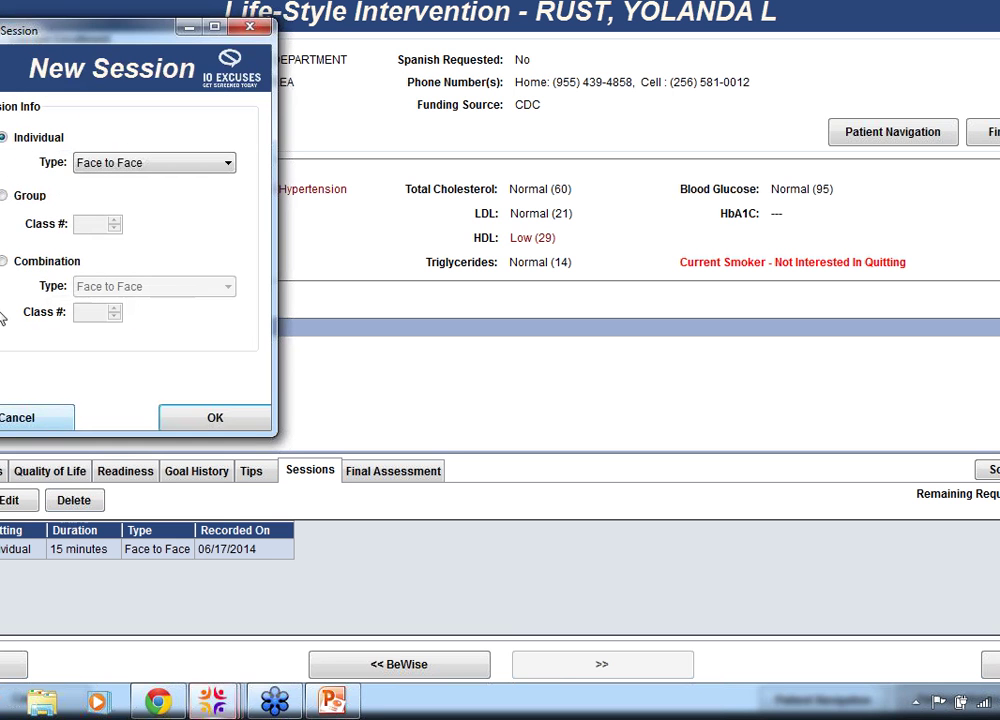
Add another session and set its summary to Group, class 1, with session date 04/17/2014 and the third named coach.
left_click(214, 425)
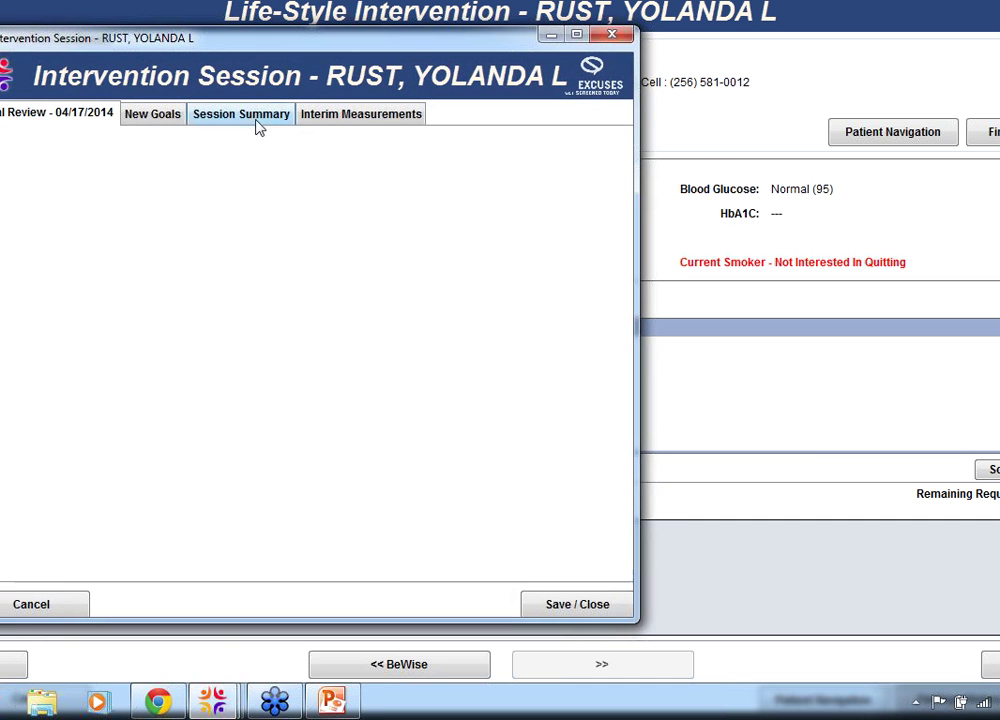
left_click(221, 116)
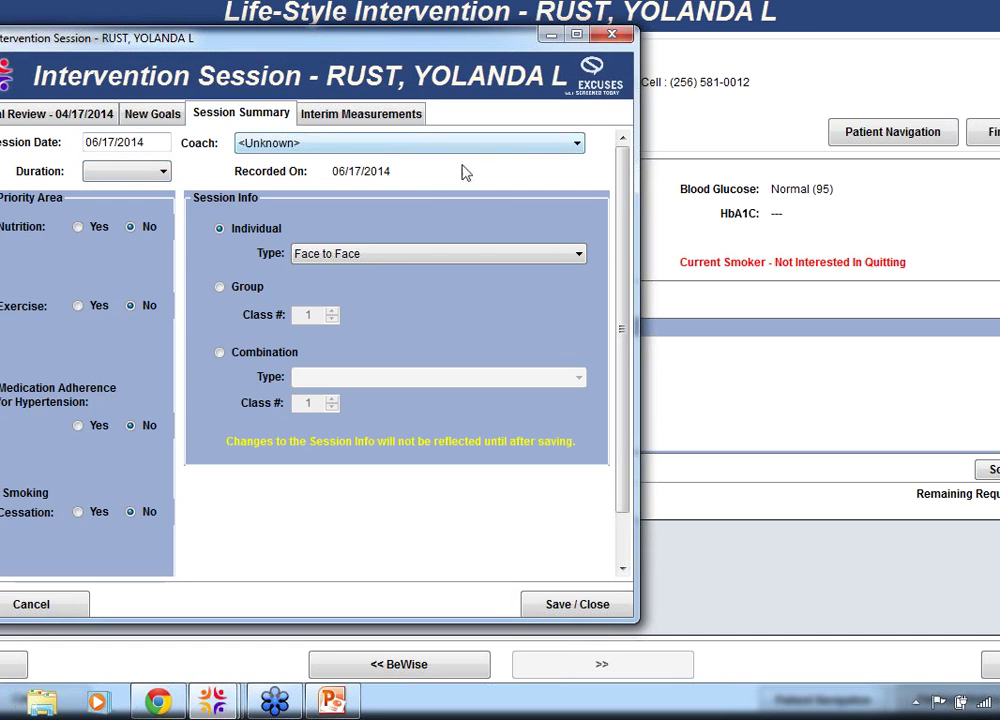
left_click(220, 288)
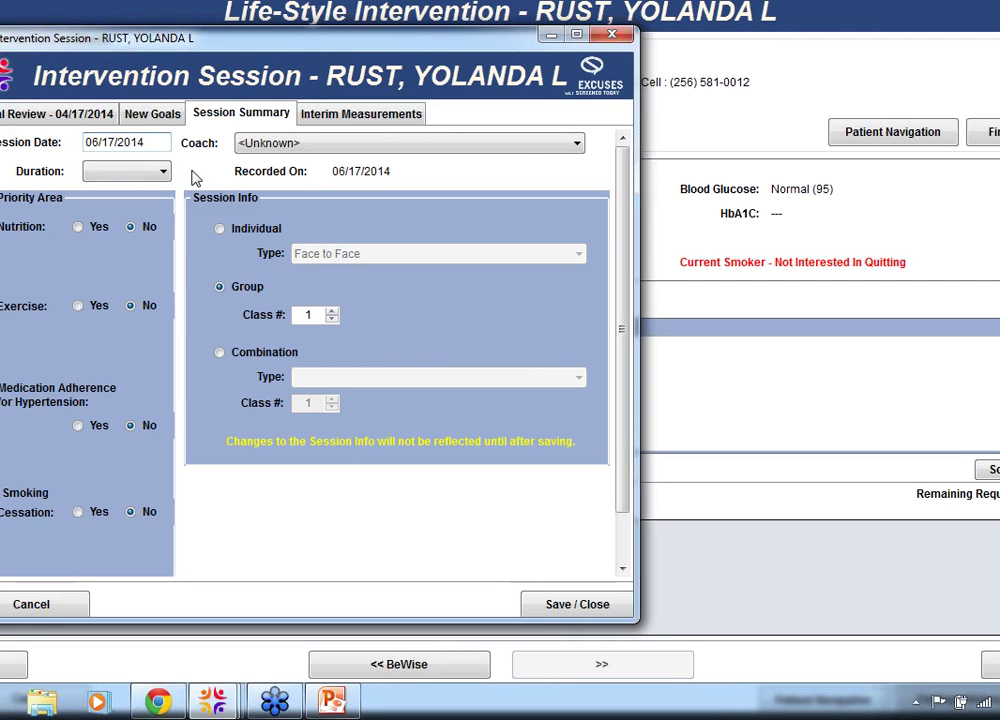
type("4")
key("Delete")
left_click(576, 143)
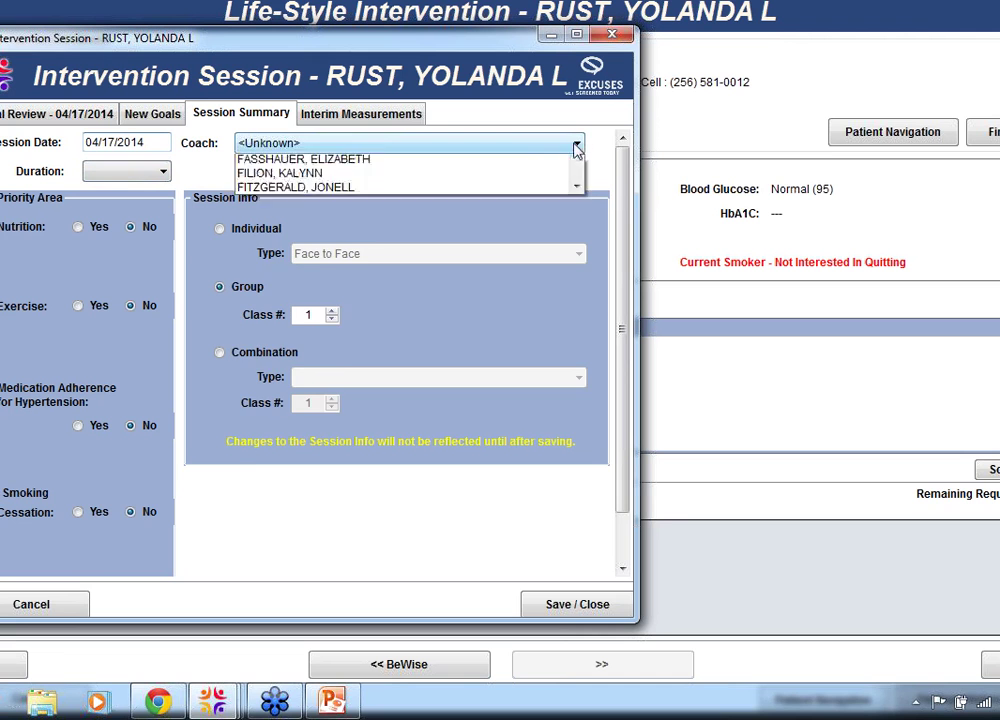
left_click(370, 205)
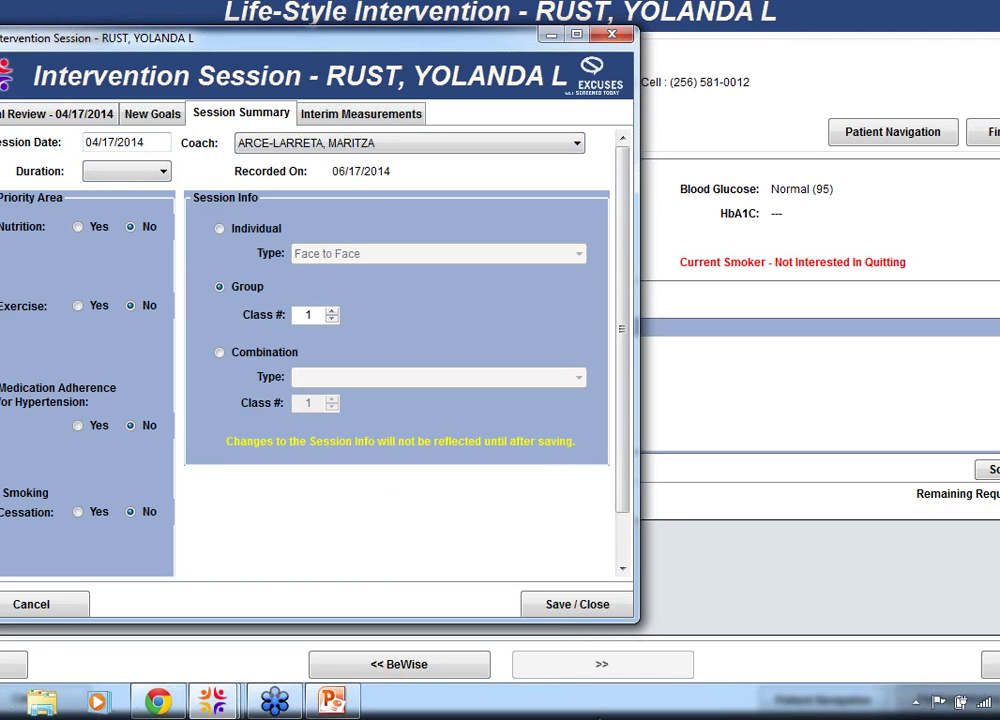
Mark Nutrition as a priority area, set the duration to 1 hour and save the group session.
left_click(573, 606)
left_click(78, 227)
left_click(163, 174)
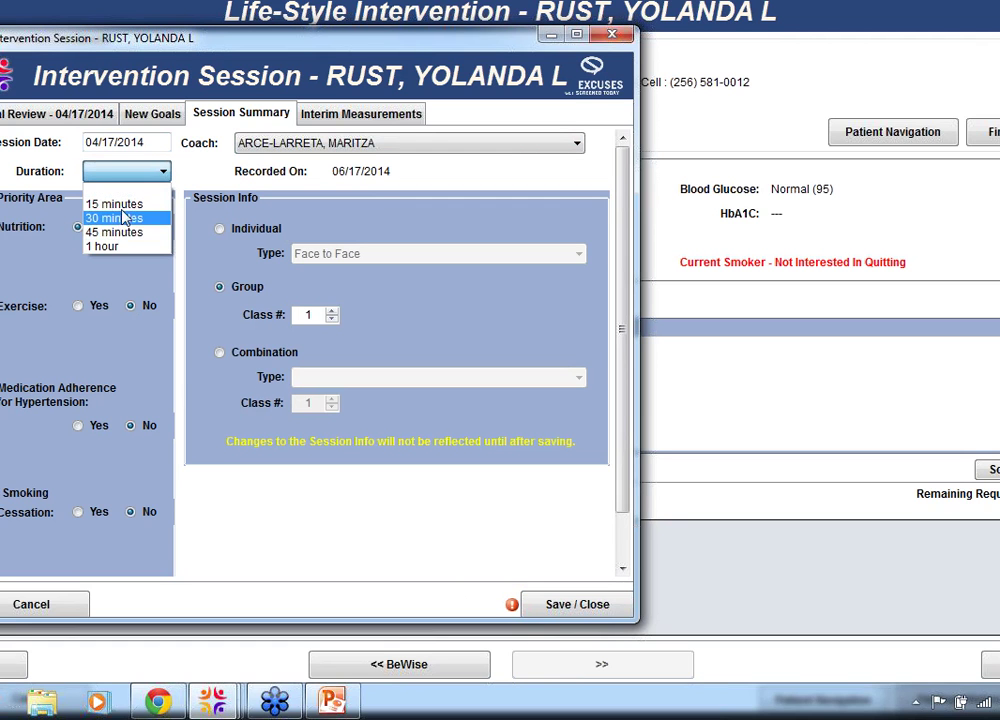
left_click(117, 247)
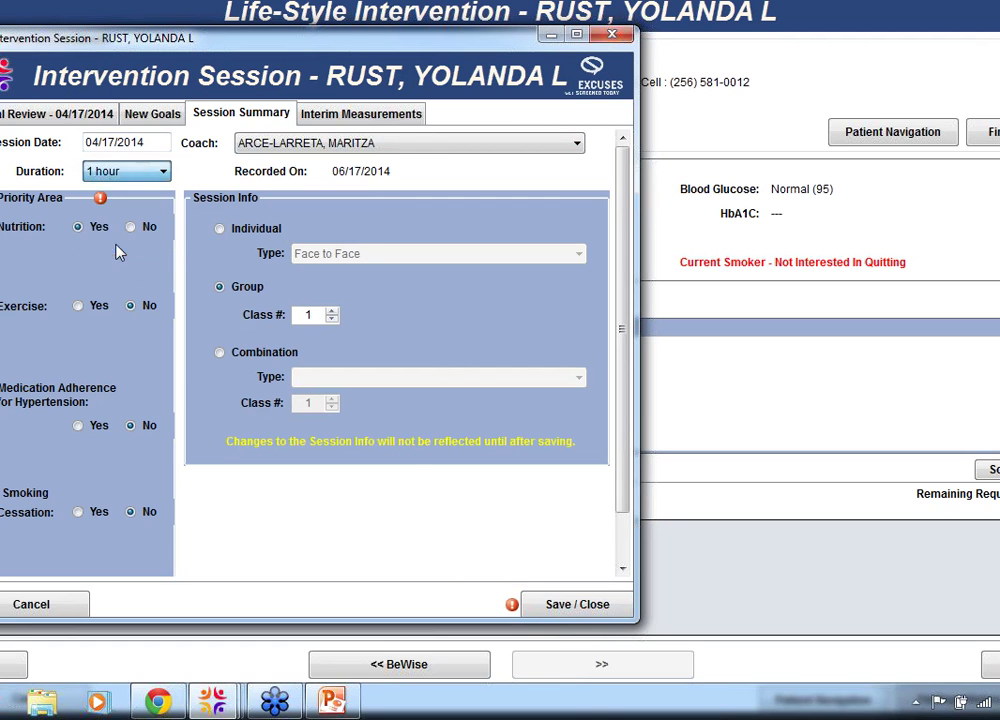
left_click(591, 606)
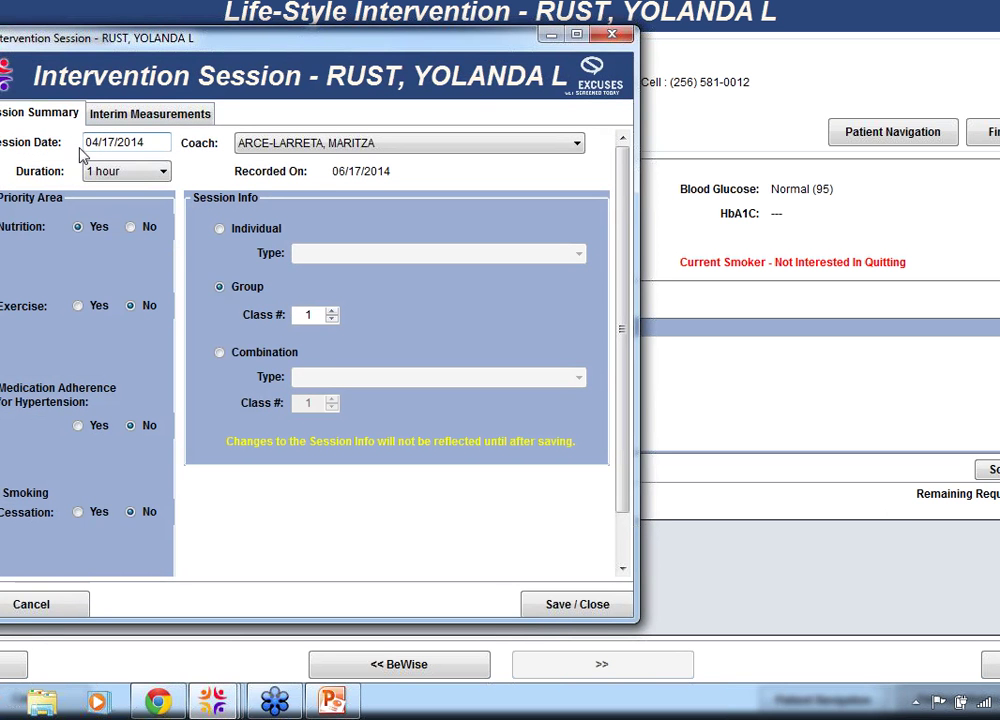
Change the session date of the group session and save it again.
key("BackSpace")
type("8")
left_click(549, 606)
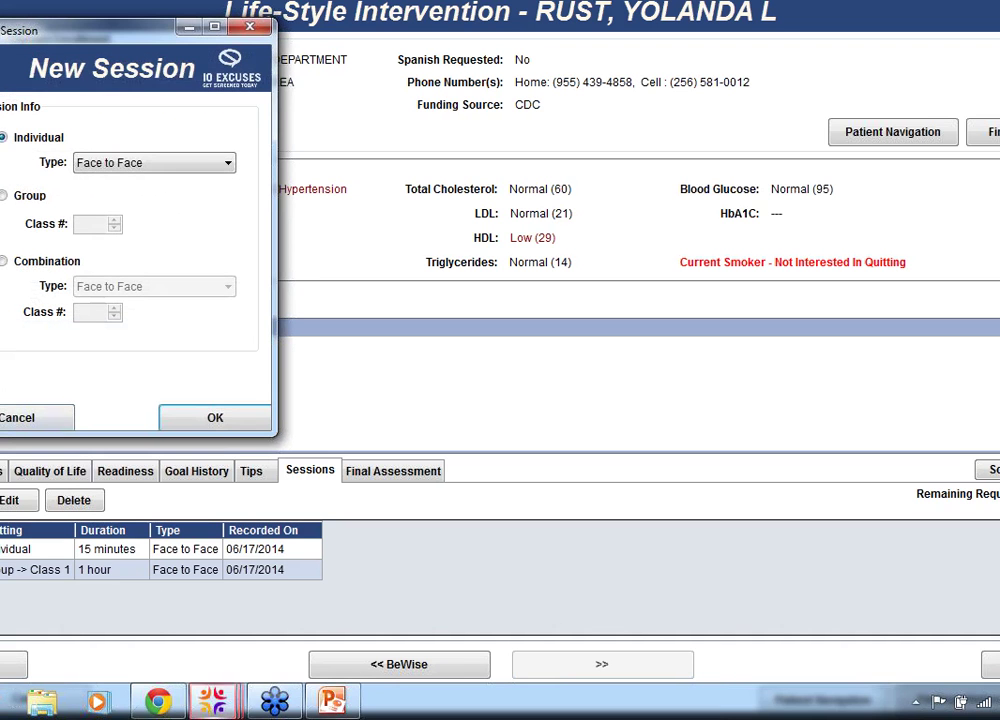
Add an individual face-to-face session with a duration of 15 minutes and the fourth named coach.
left_click(215, 420)
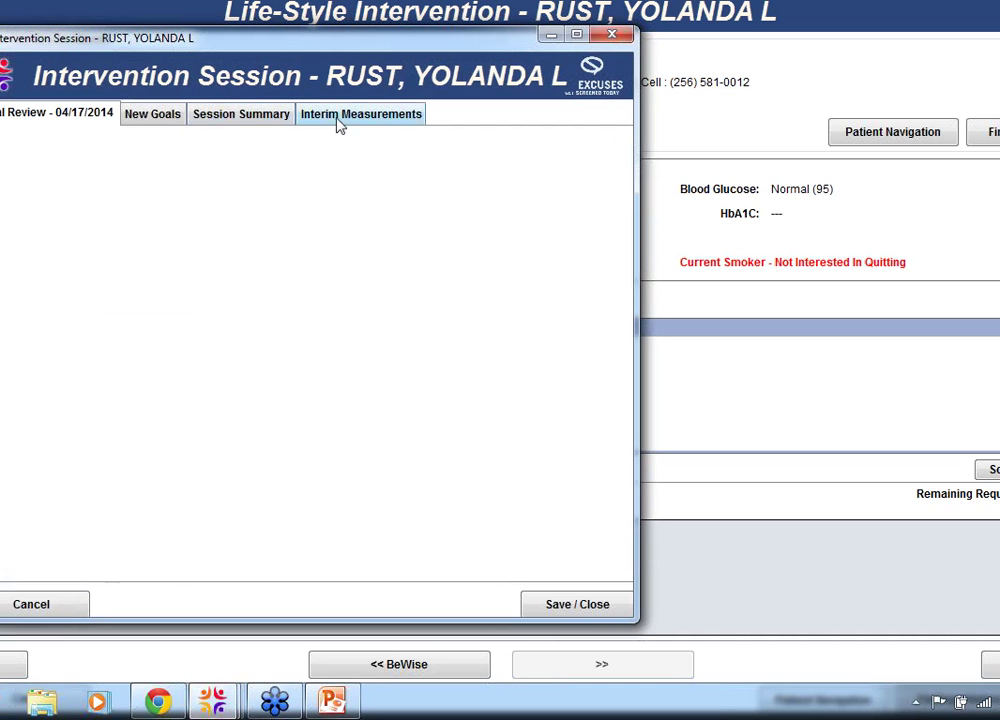
left_click(216, 120)
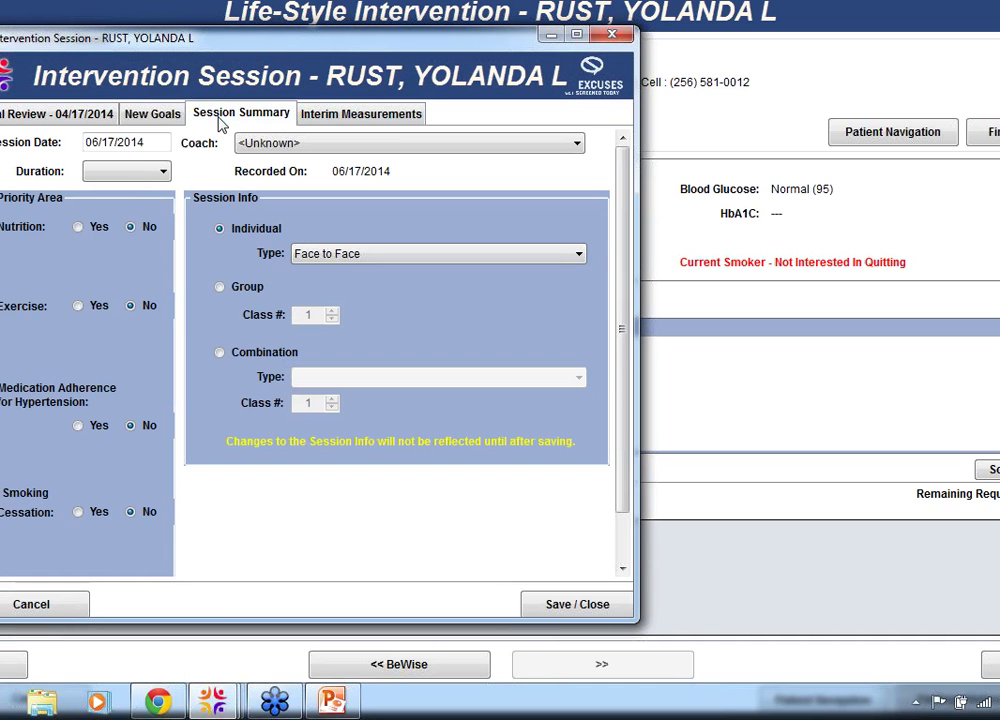
left_click(162, 172)
left_click(130, 204)
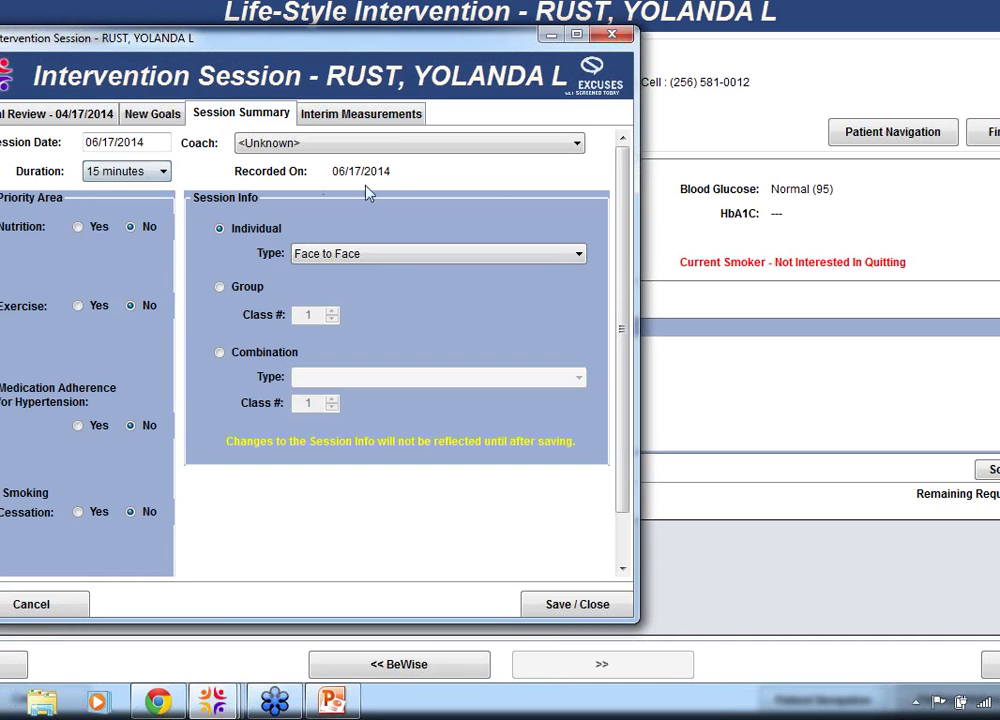
left_click(577, 146)
left_click(455, 221)
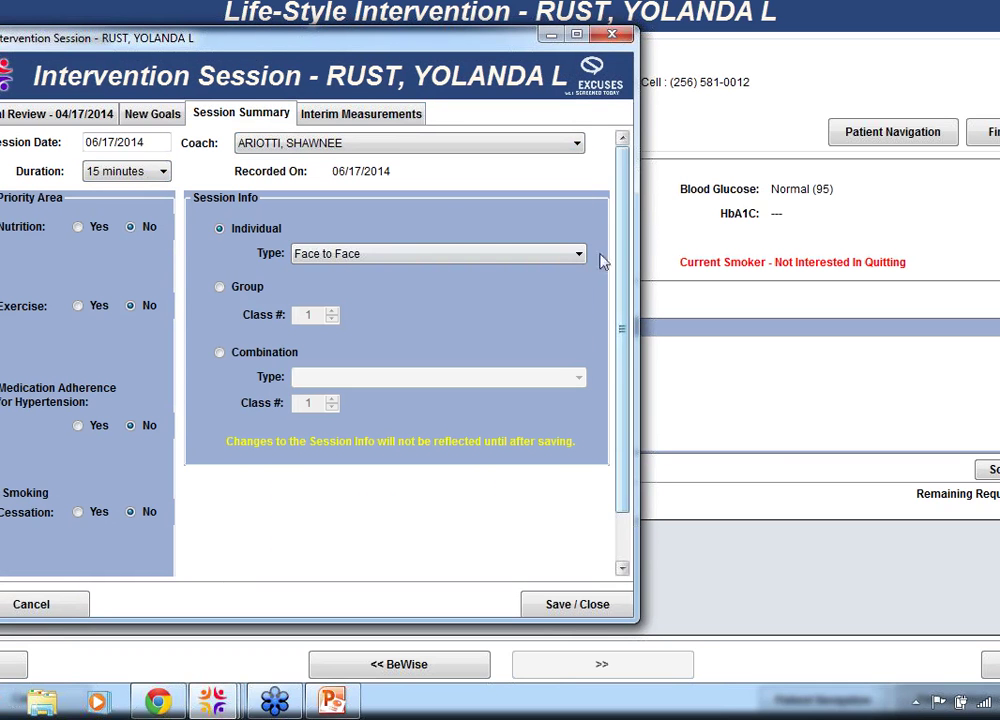
Mark Exercise as a priority area, set the session date to 05/17/2014 and save the session.
left_click(79, 307)
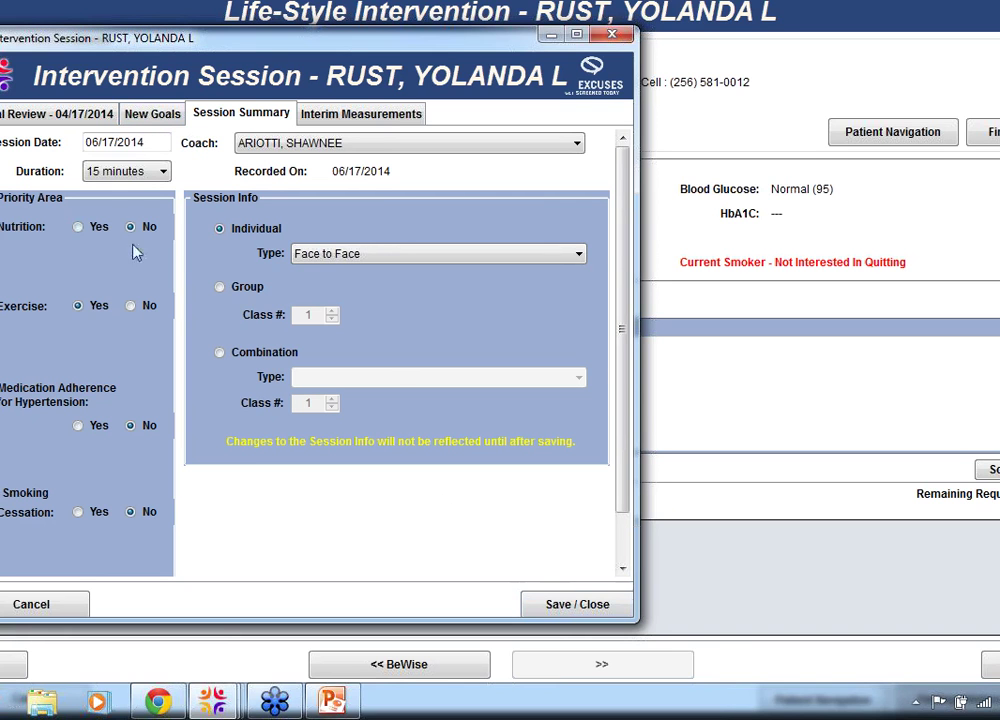
left_click(97, 142)
key("BackSpace")
type("5")
left_click(572, 606)
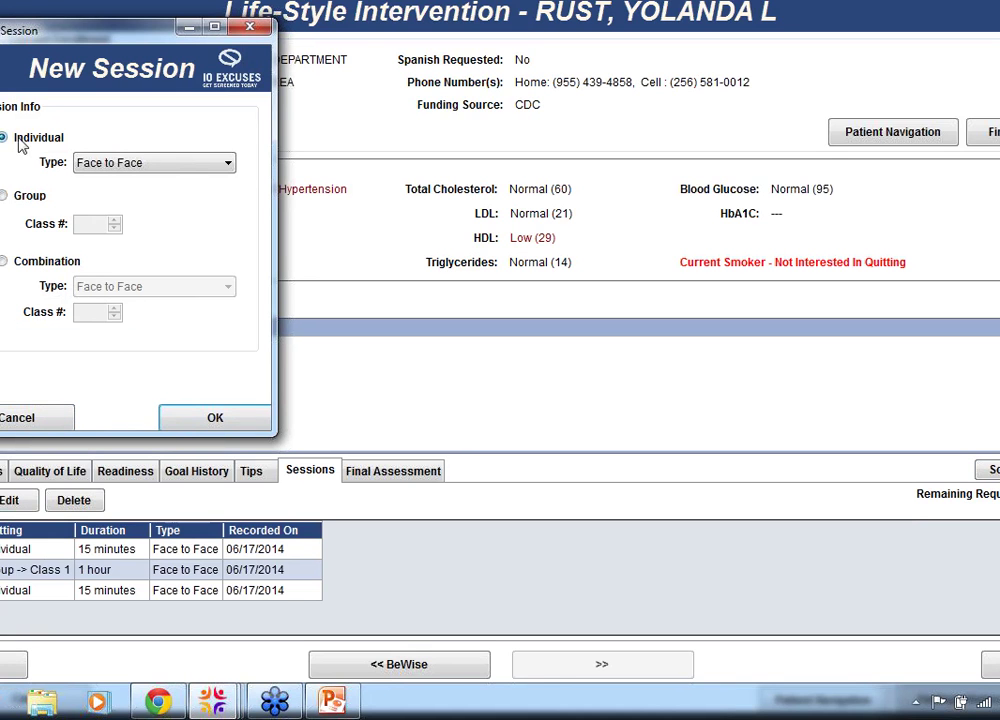
Add another individual face-to-face session with the sixth named coach and a duration of 30 minutes.
left_click(243, 424)
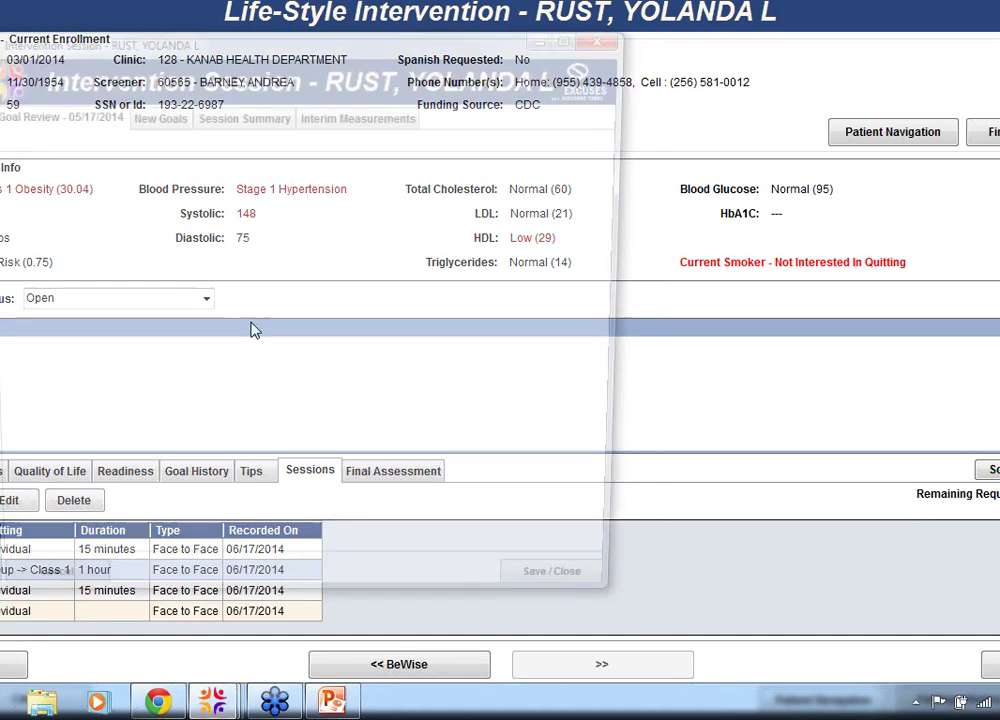
left_click(254, 115)
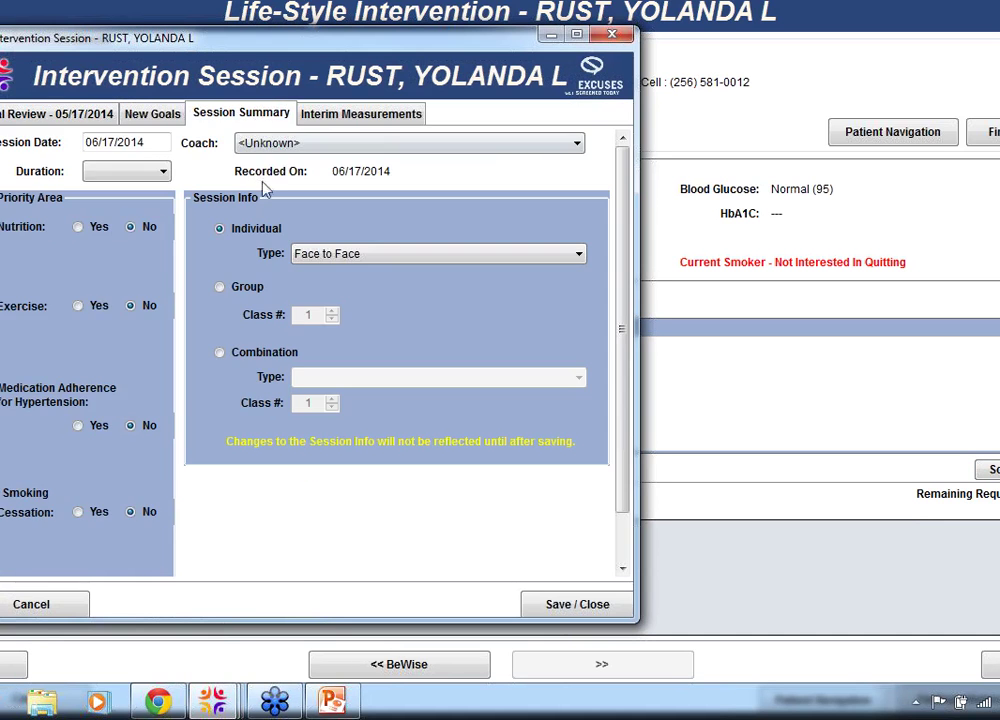
left_click(575, 144)
left_click(413, 247)
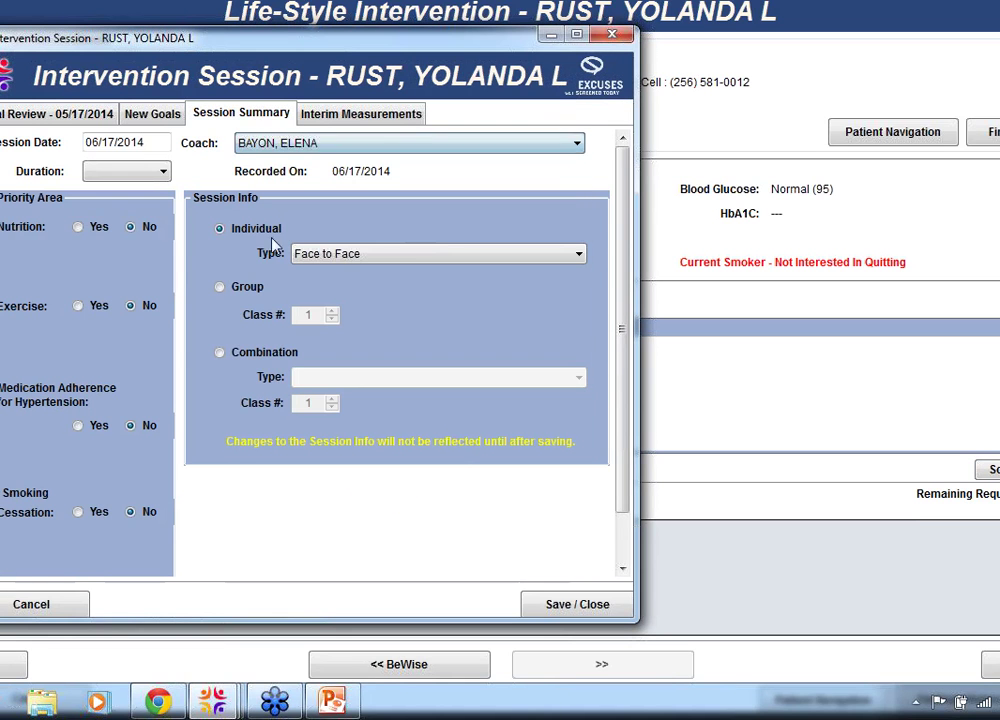
left_click(160, 173)
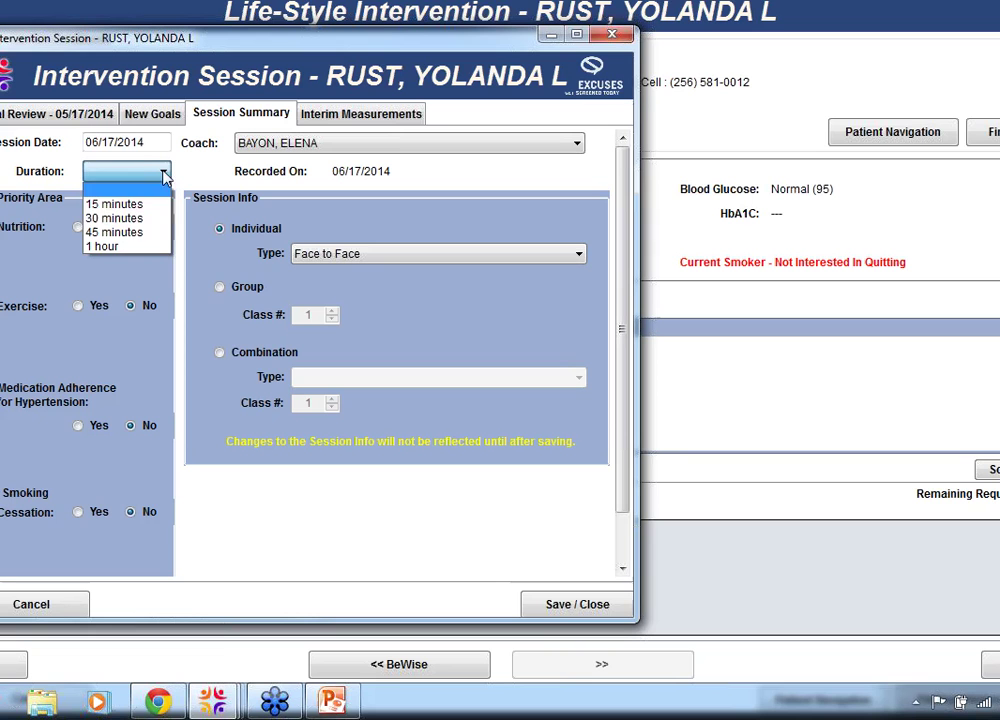
left_click(130, 216)
Mark Nutrition as a priority area, view the interim measurements and save the 30-minute session.
left_click(78, 228)
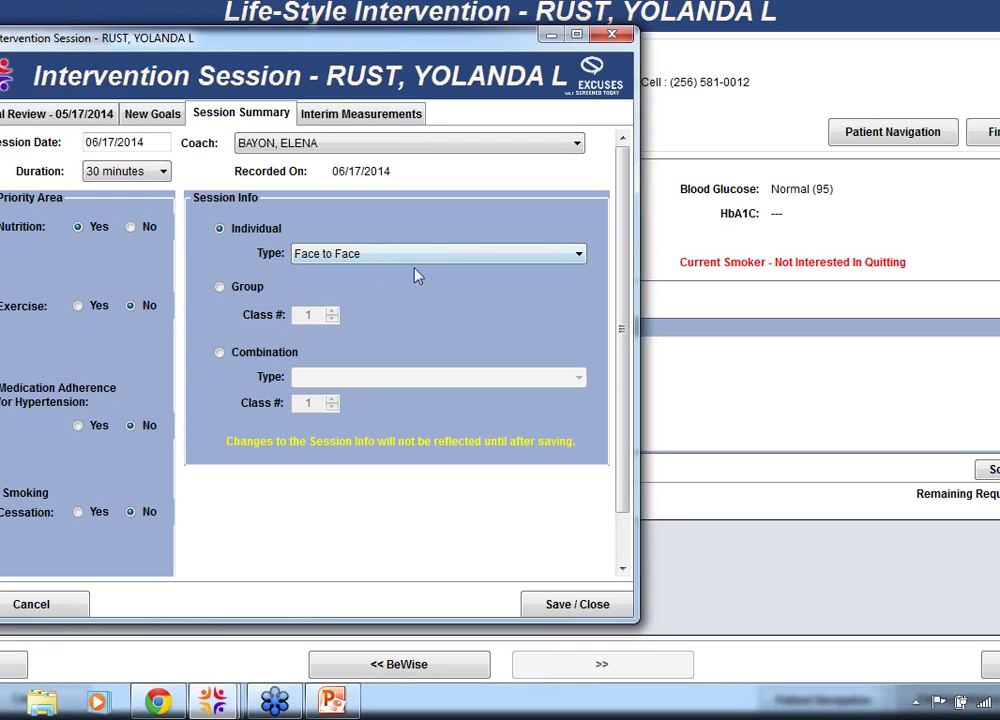
left_click(362, 117)
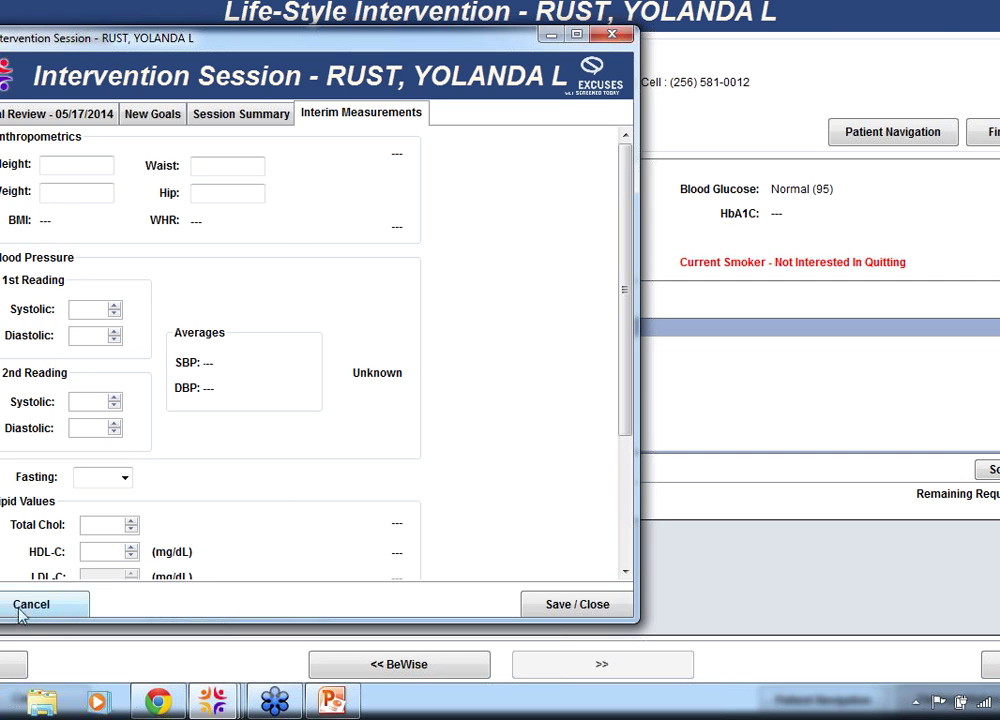
left_click(578, 605)
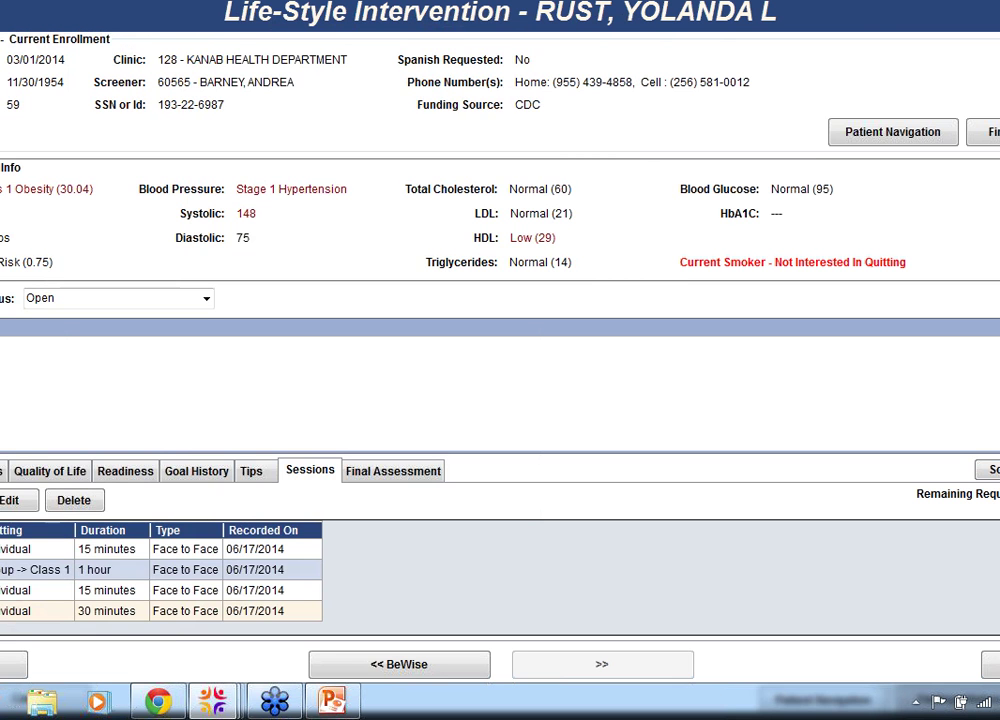
Reopen the 30-minute individual session, set its session date to 05/19/2014 and save it.
left_click(150, 611)
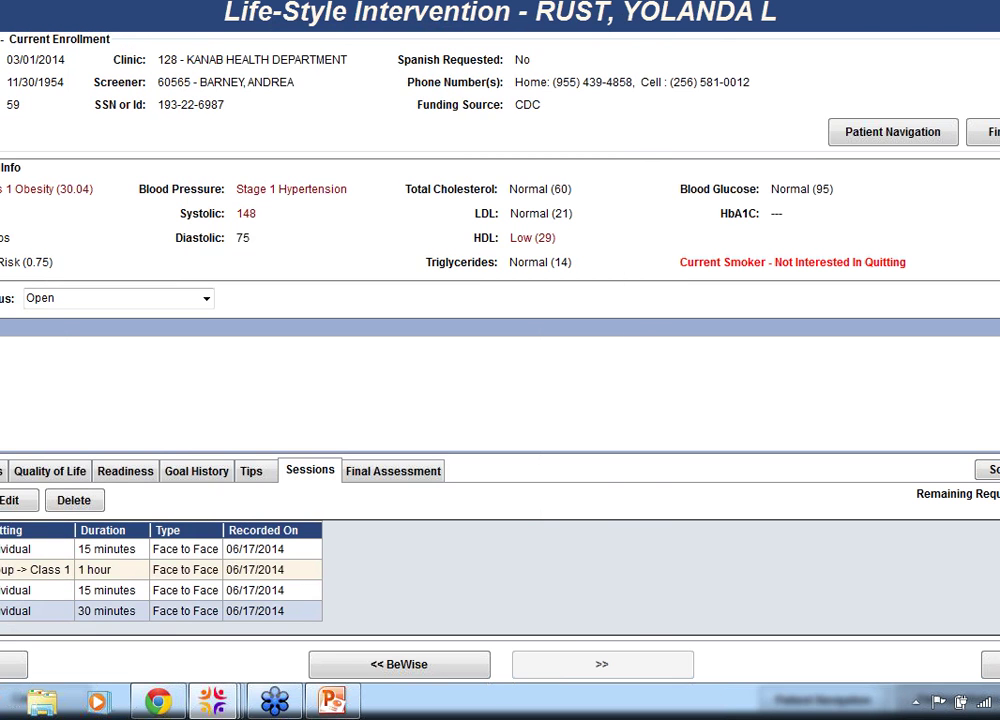
double_click(150, 611)
left_click(239, 114)
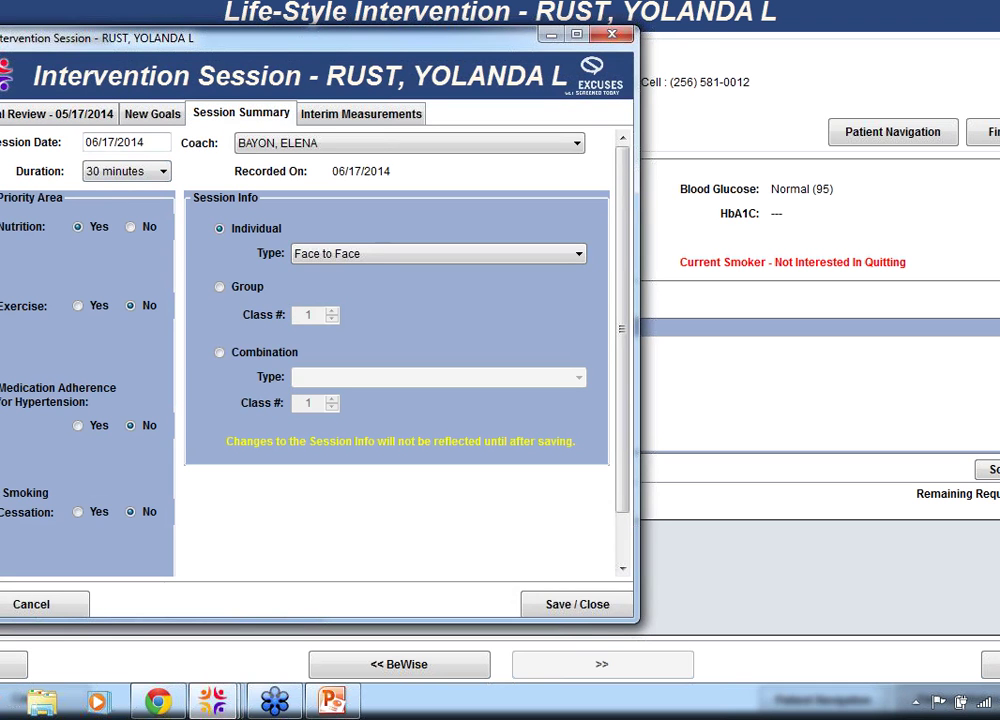
left_click(109, 140)
type("19")
key("Left")
key("Left")
key("Left")
key("BackSpace")
type("5")
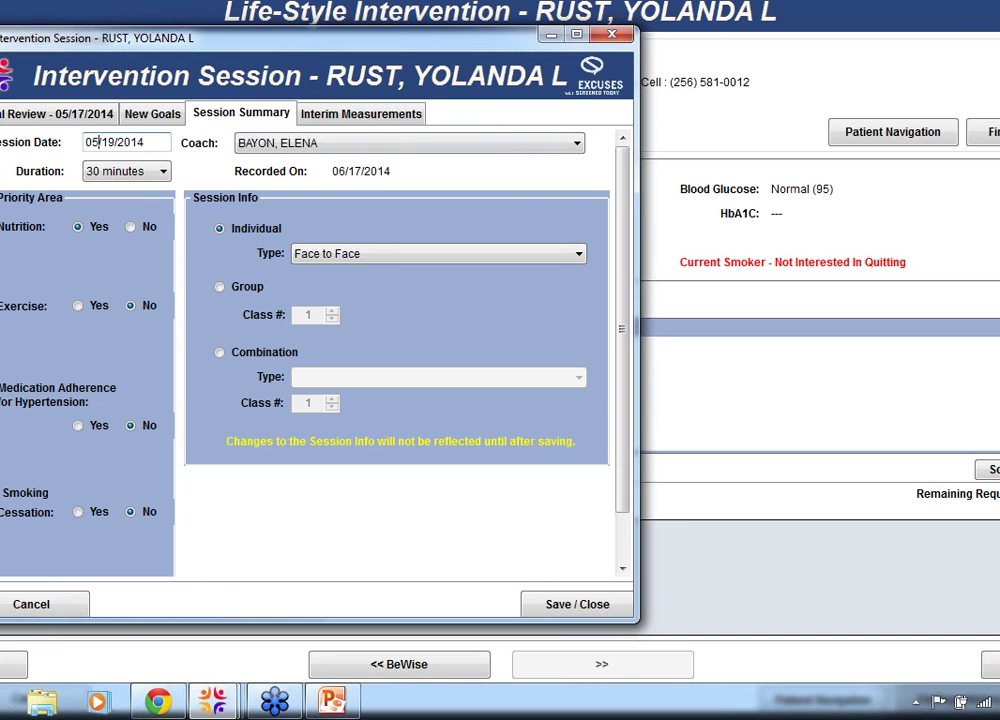
left_click(600, 604)
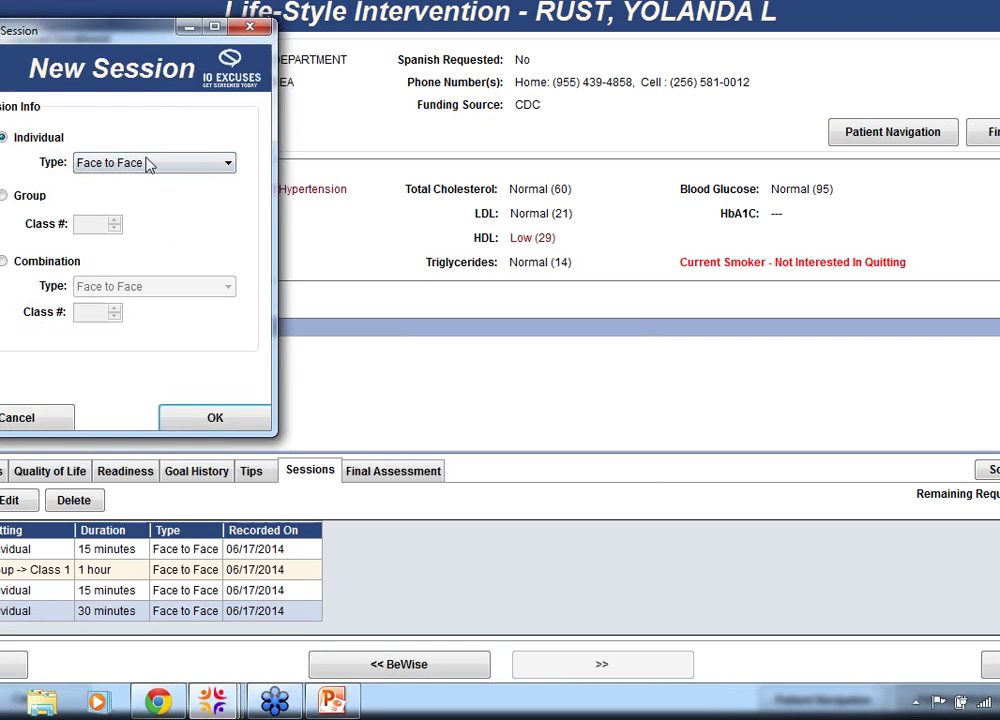
Add one more individual face-to-face session lasting 30 minutes with the third named coach.
left_click(226, 426)
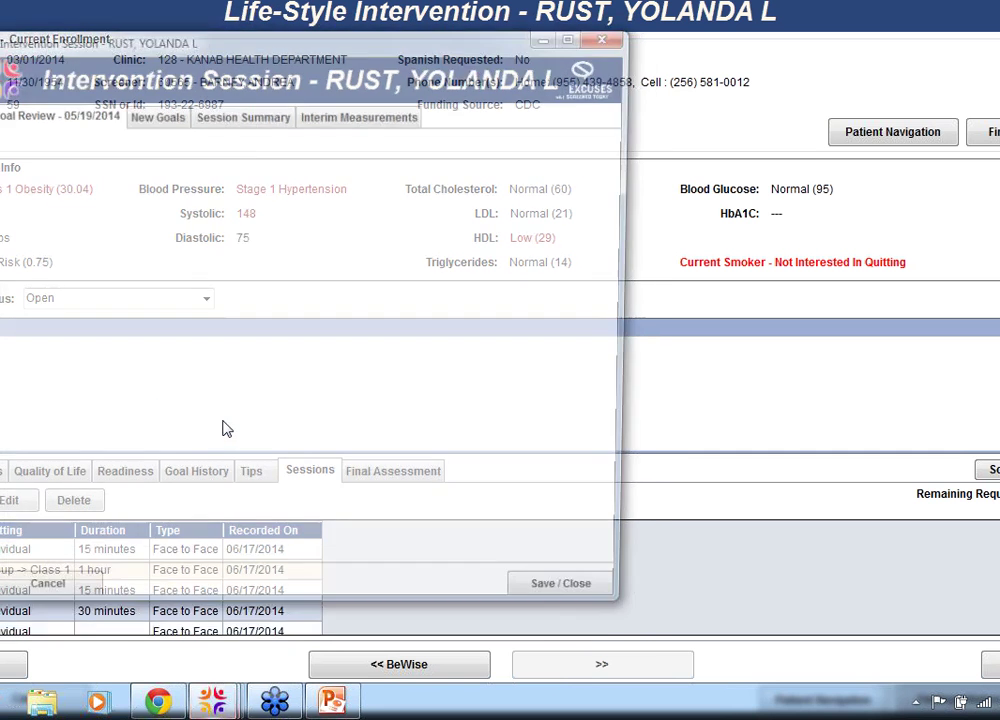
left_click(226, 118)
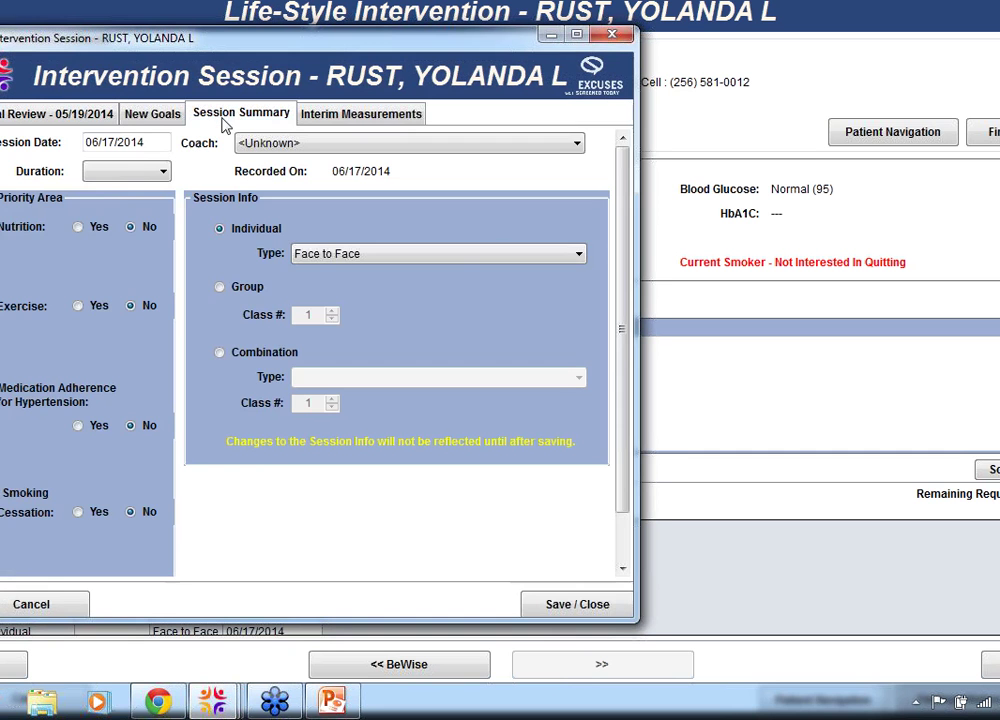
left_click(160, 172)
left_click(118, 218)
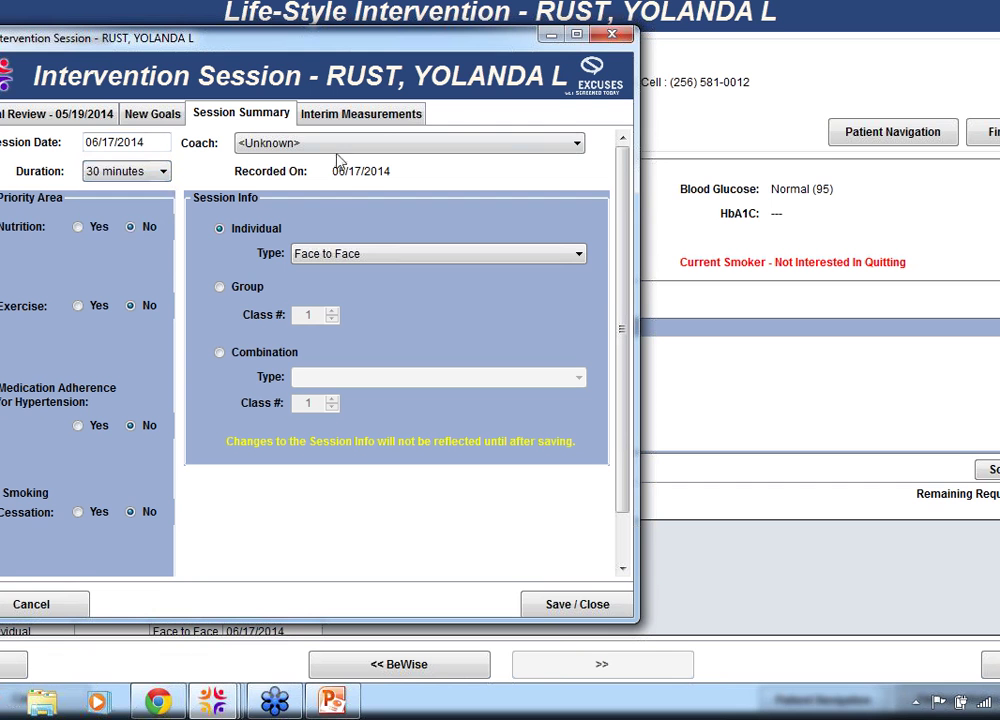
left_click(583, 148)
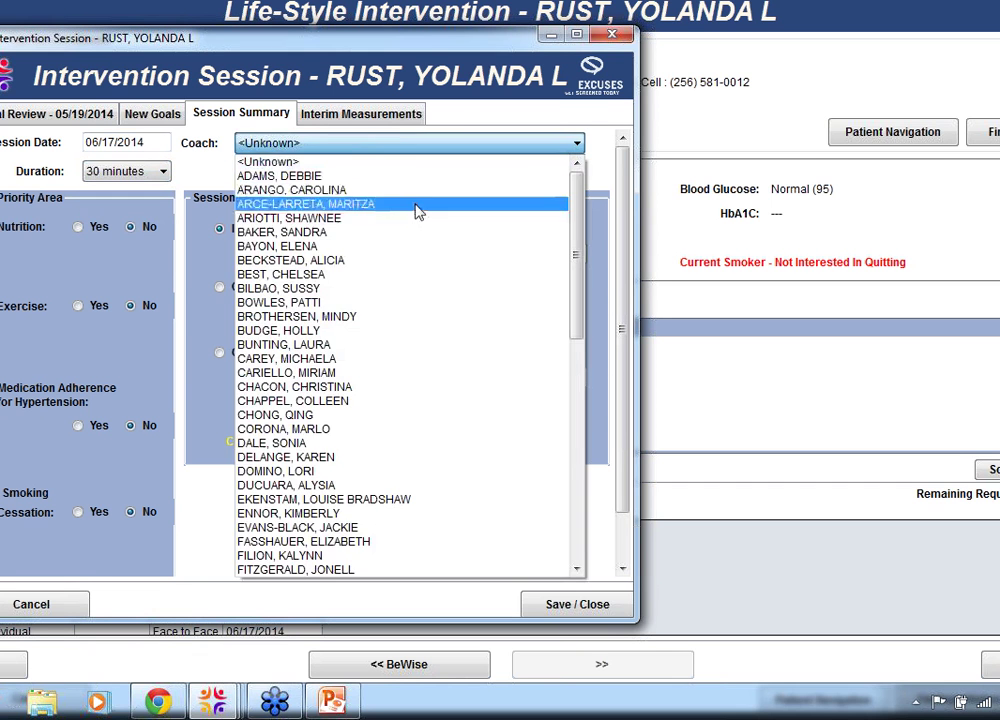
left_click(353, 212)
Mark Exercise and Nutrition as priority areas for the new session and save it.
left_click(79, 310)
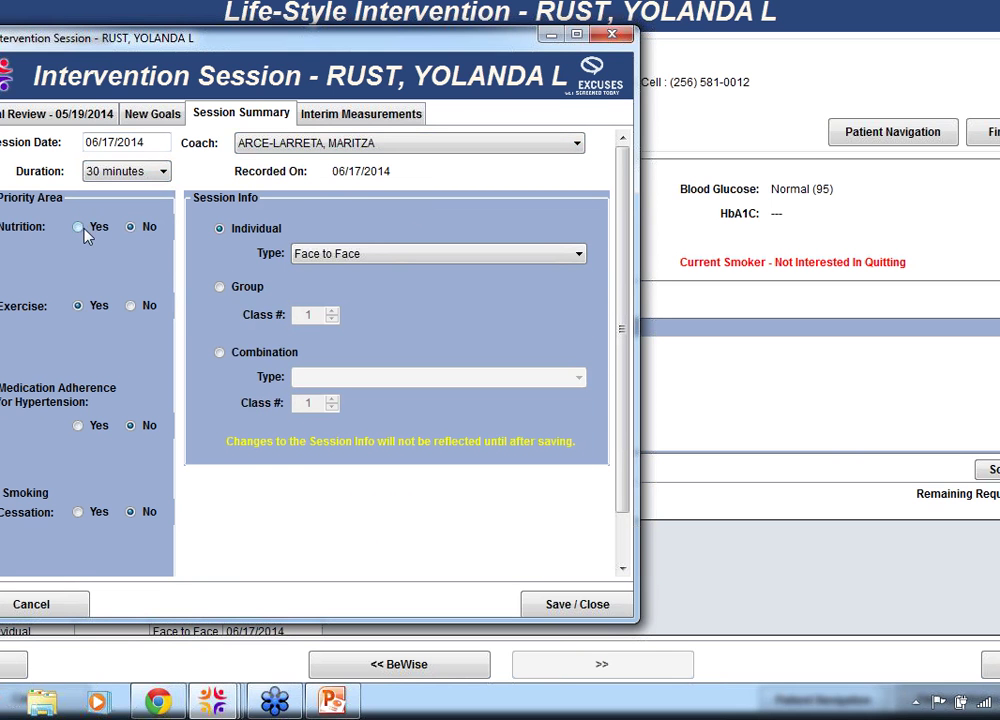
left_click(80, 230)
left_click(565, 606)
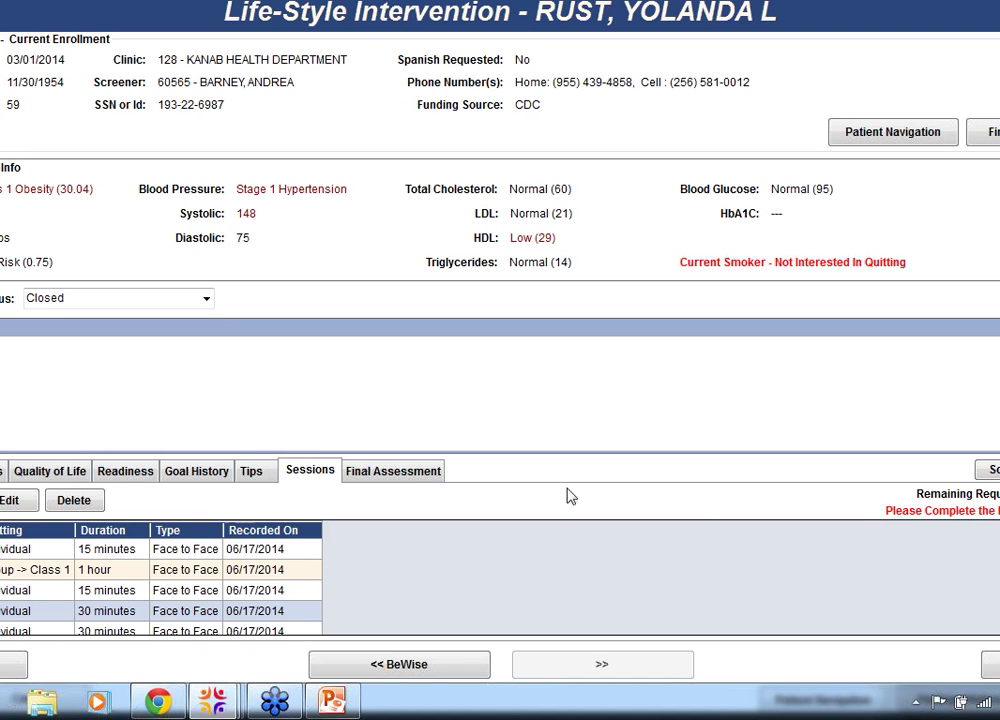
Examine the Final Assessment questions on medication, blood pressure measurement, and eating and drinking habits.
left_click(388, 476)
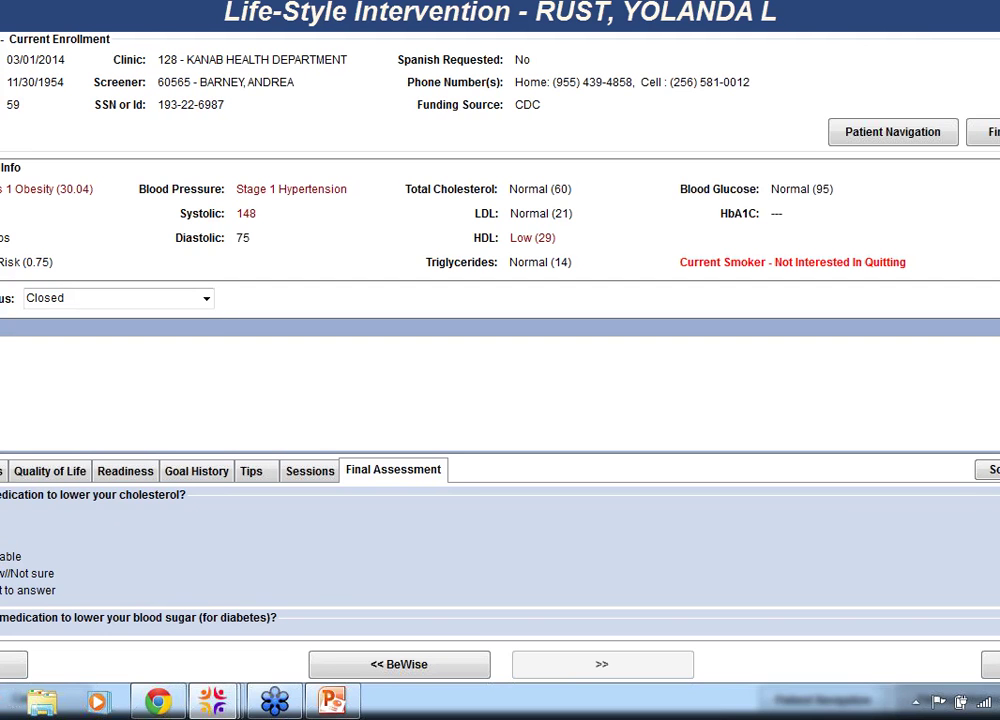
scroll(500, 550, "down", 1)
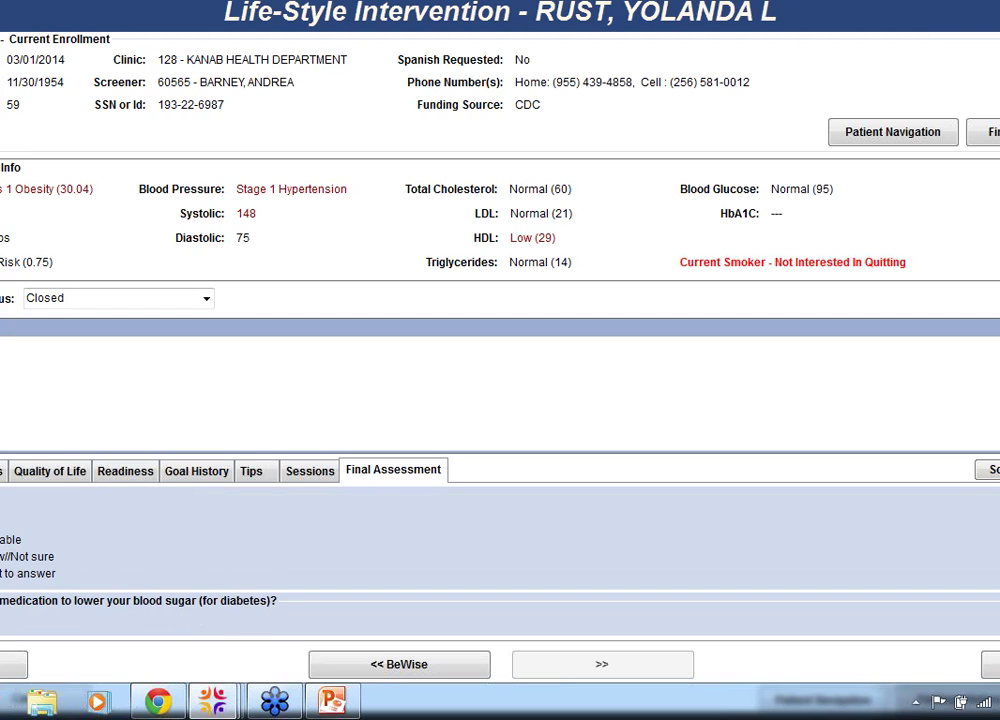
scroll(500, 560, "down", 3)
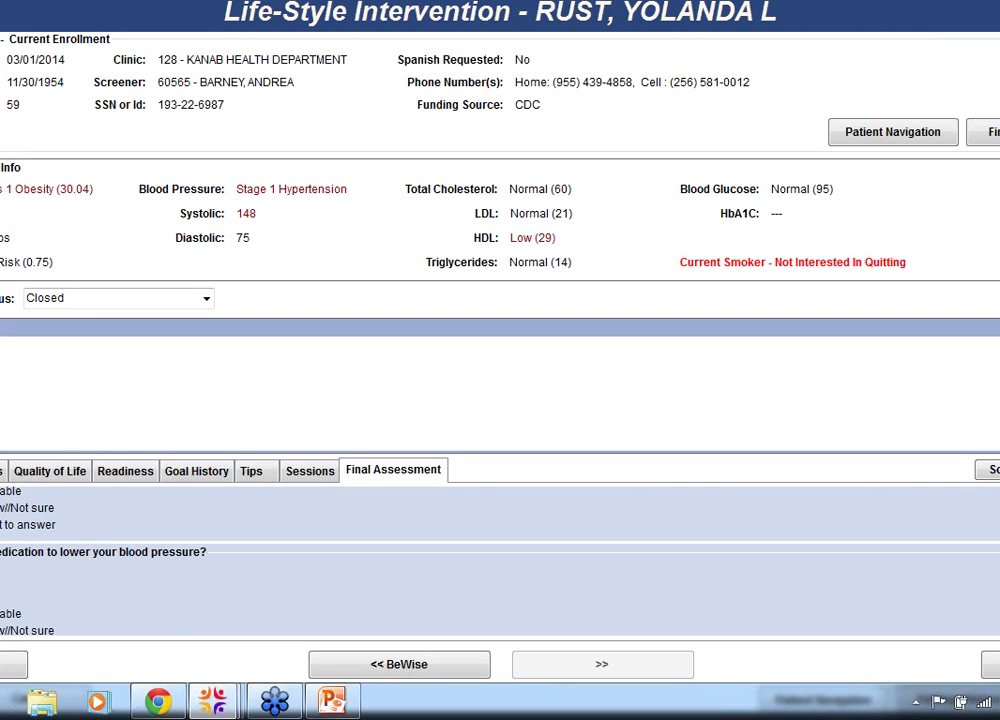
scroll(500, 560, "up", 4)
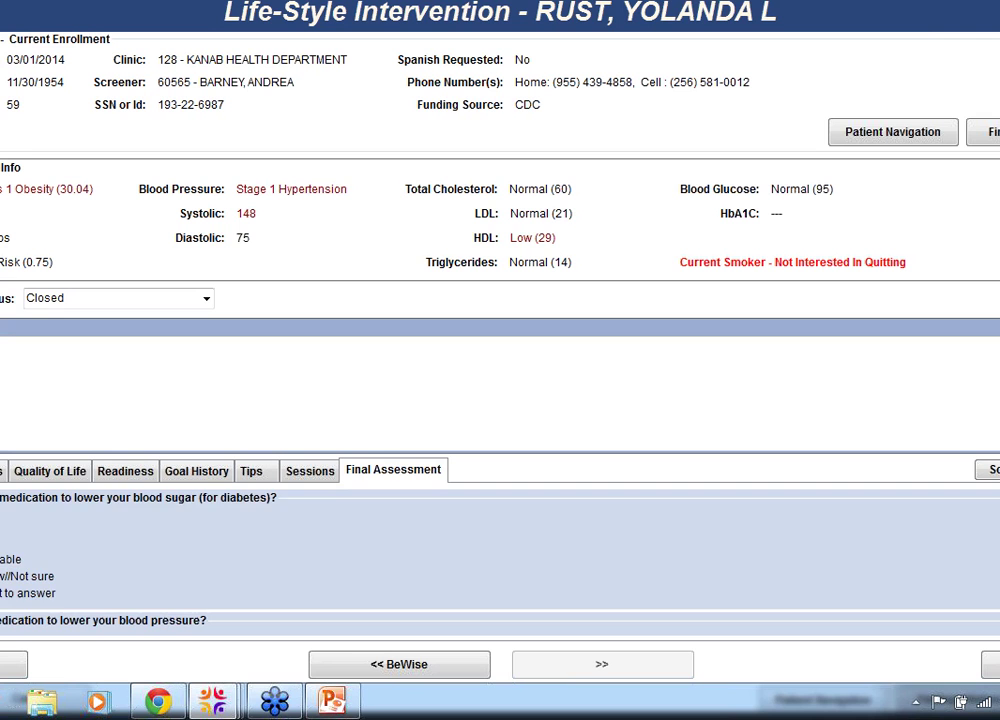
scroll(500, 560, "up", 3)
scroll(500, 560, "up", 1)
scroll(500, 560, "down", 4)
scroll(500, 560, "down", 2)
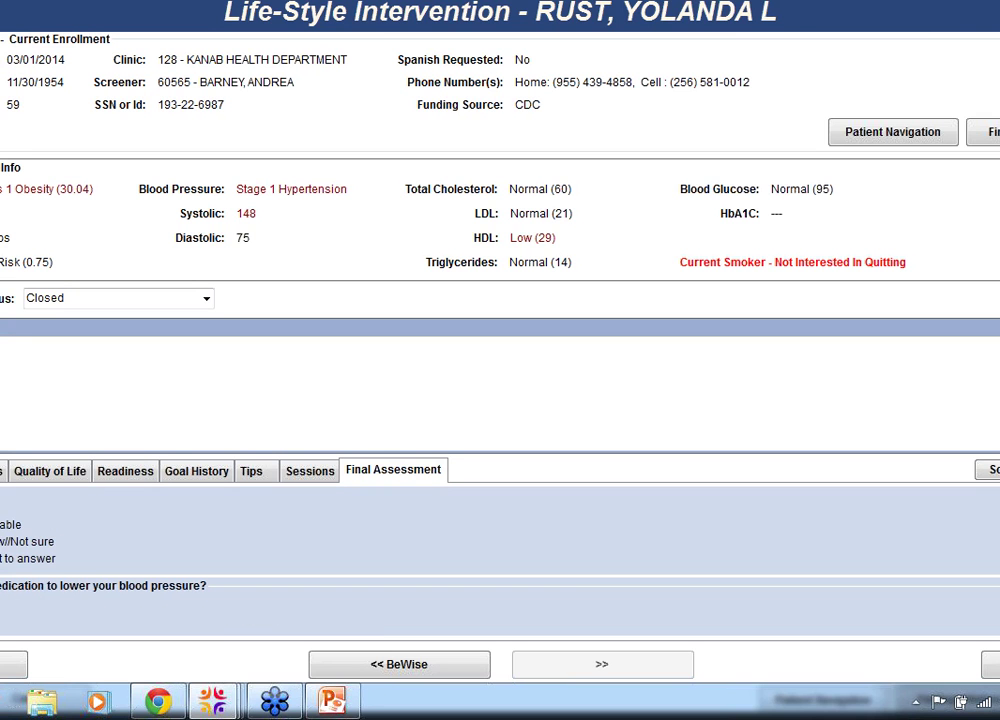
scroll(500, 560, "down", 4)
scroll(500, 560, "down", 4)
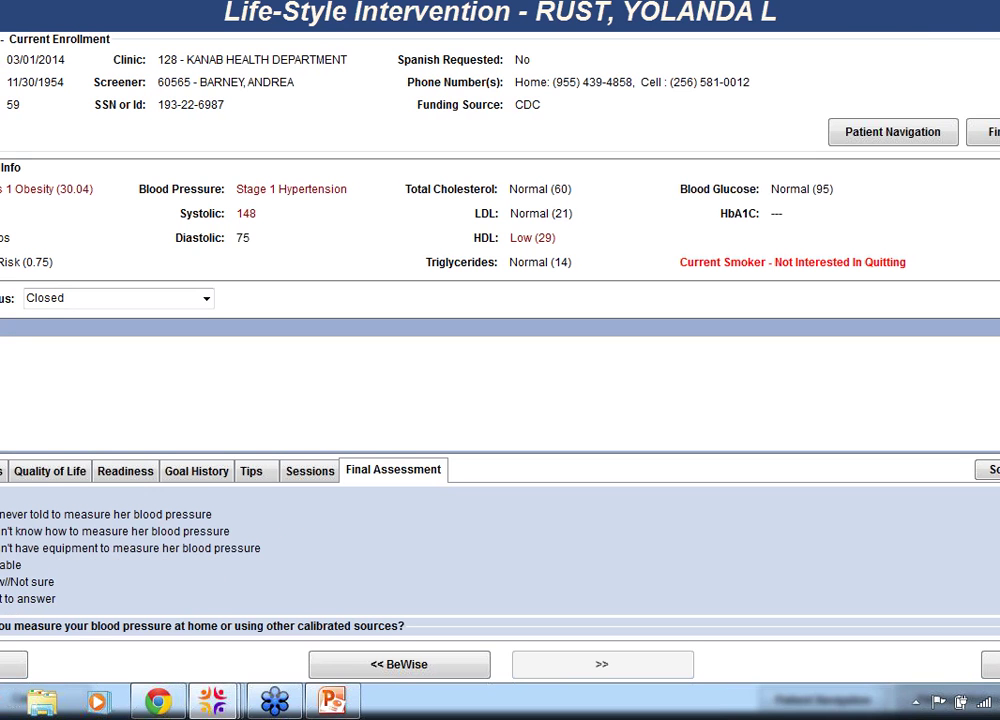
scroll(500, 560, "down", 1)
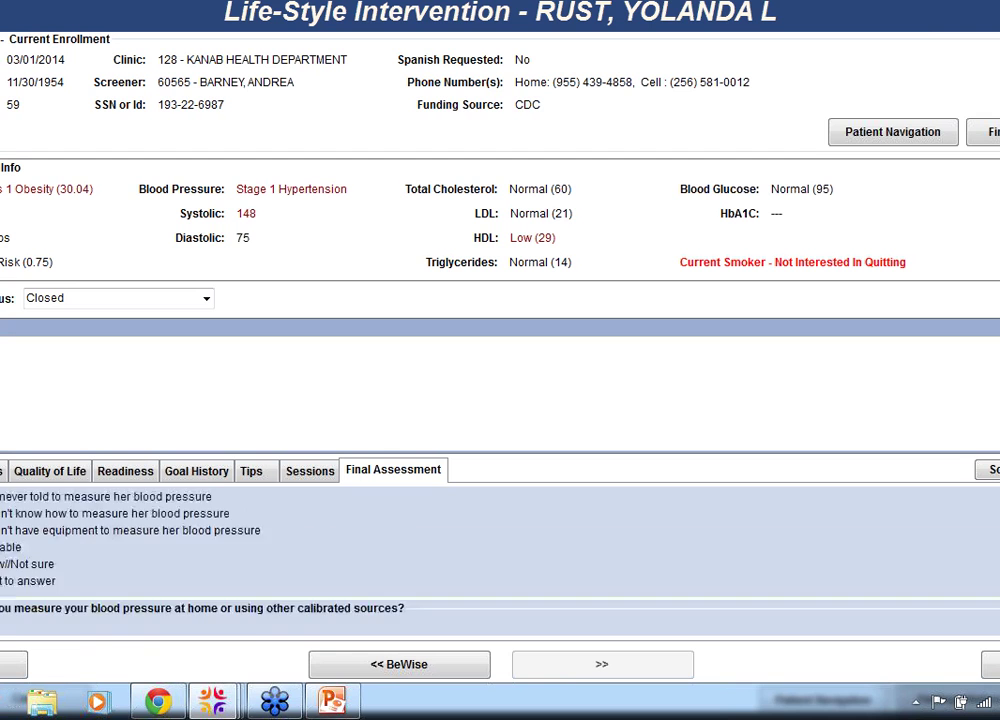
scroll(500, 560, "down", 6)
scroll(500, 560, "down", 5)
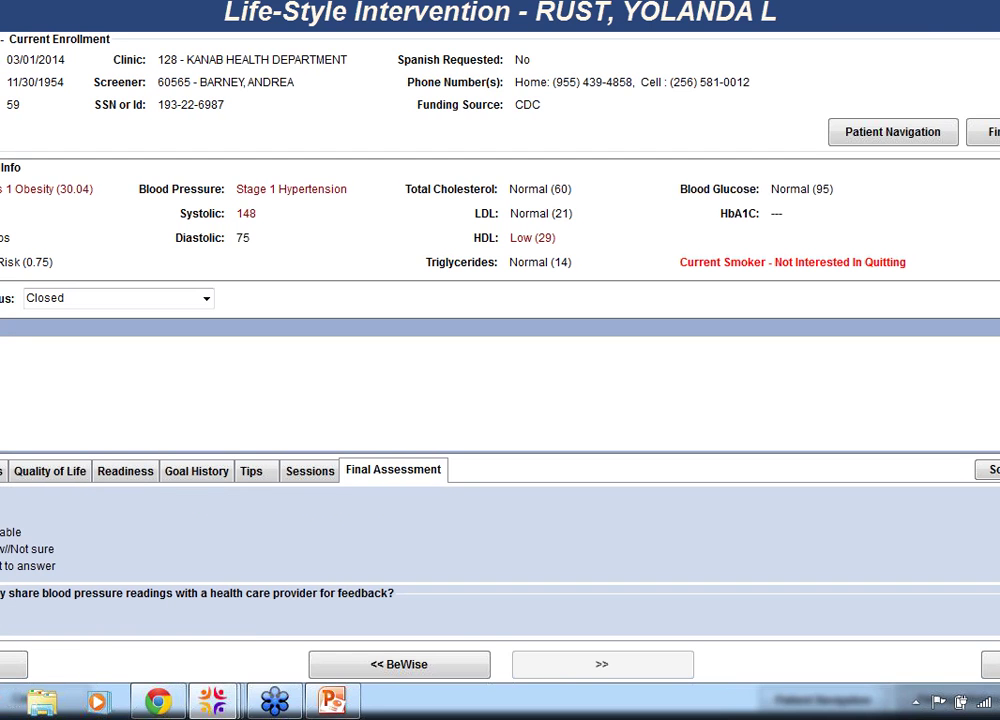
scroll(500, 560, "down", 10)
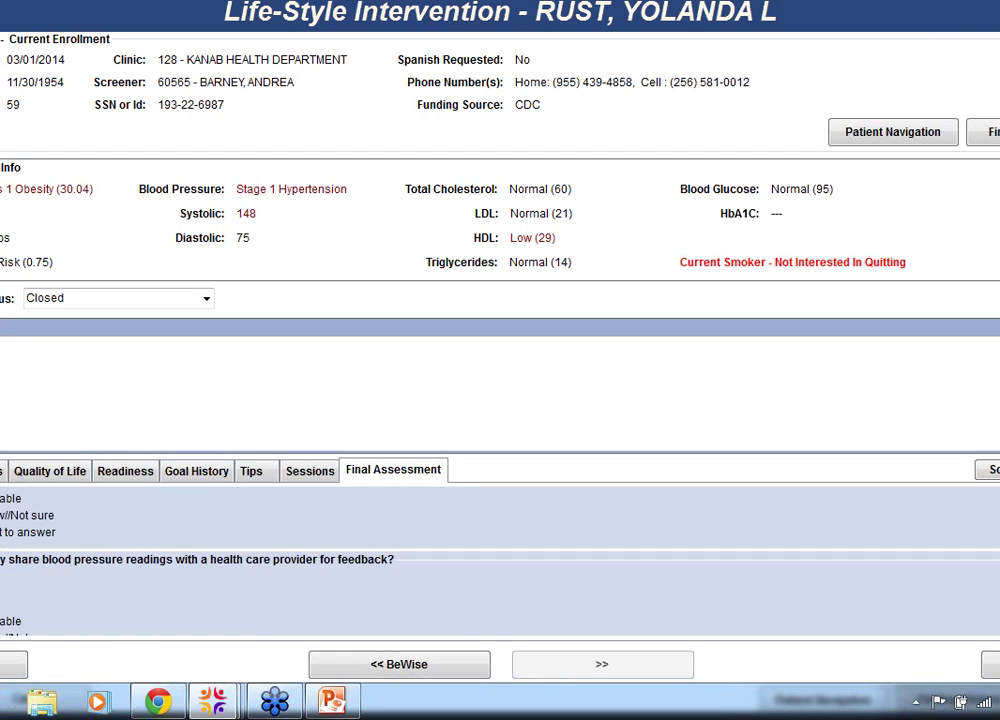
scroll(500, 560, "down", 2)
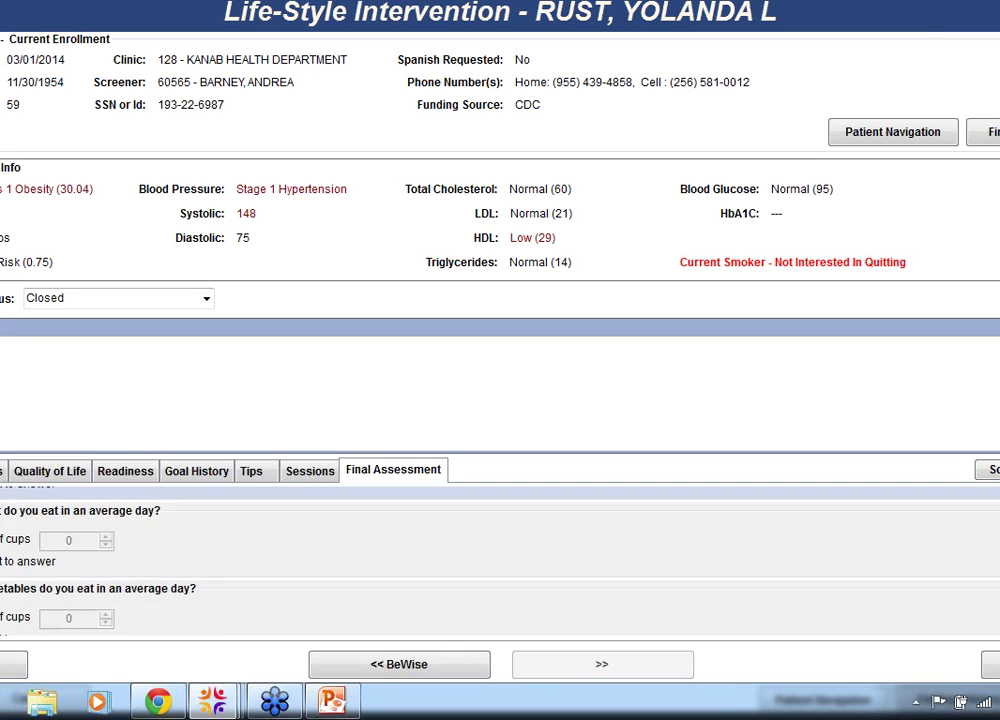
scroll(500, 560, "up", 2)
scroll(500, 560, "down", 2)
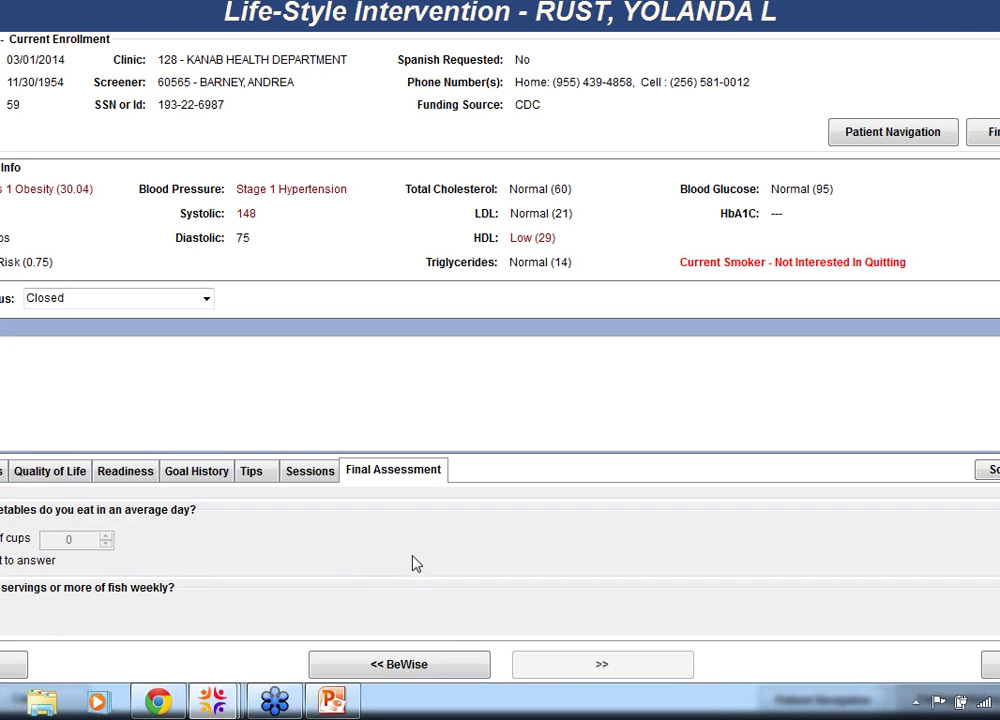
scroll(420, 559, "down", 10)
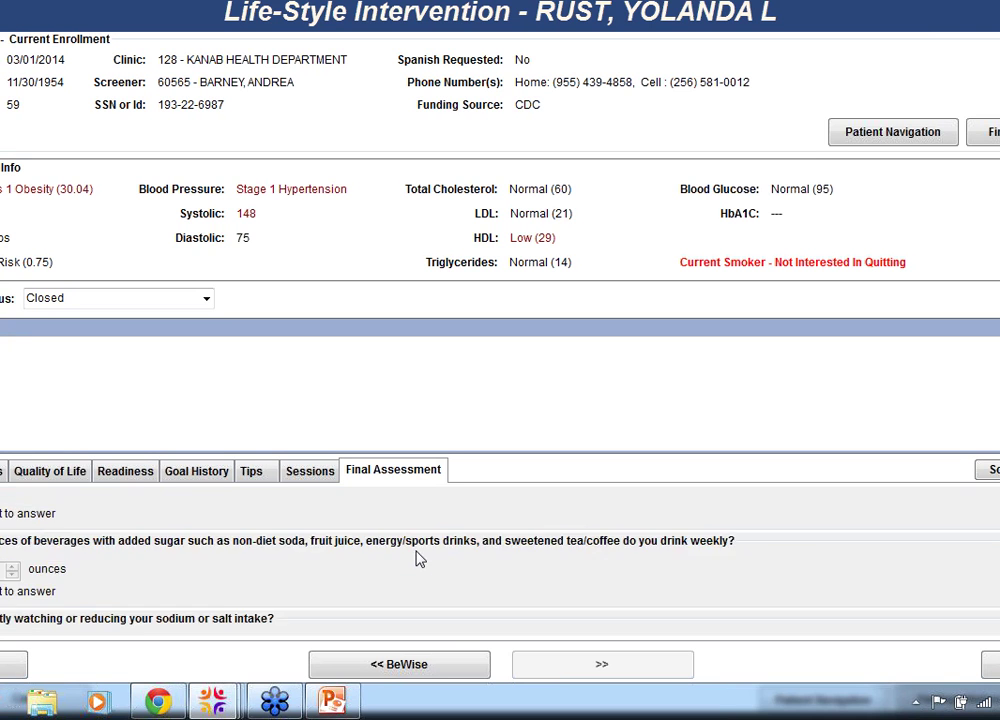
Examine the remaining Final Assessment questions on poor-health days, smoking and secondhand smoke exposure, and close the intervention record.
scroll(419, 557, "down", 10)
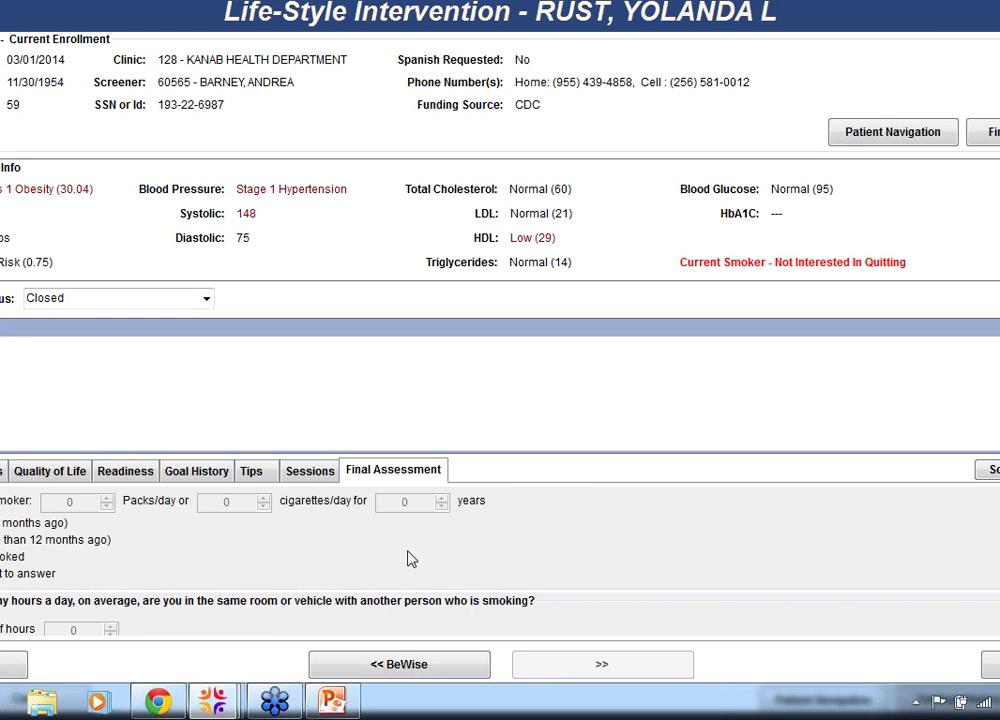
scroll(413, 554, "up", 3)
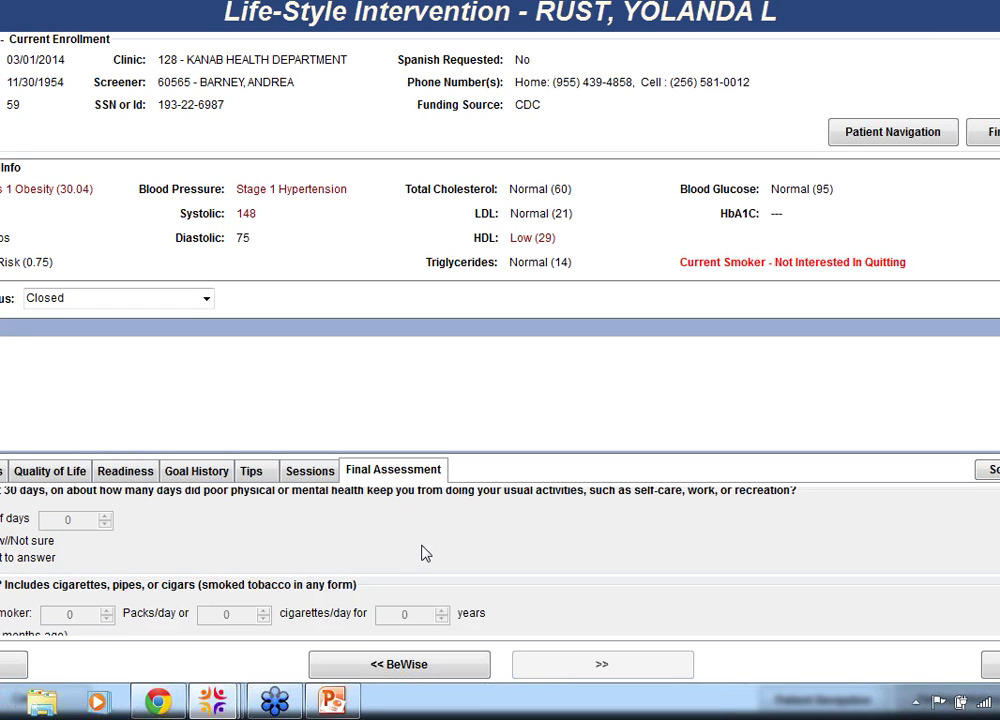
scroll(420, 553, "down", 3)
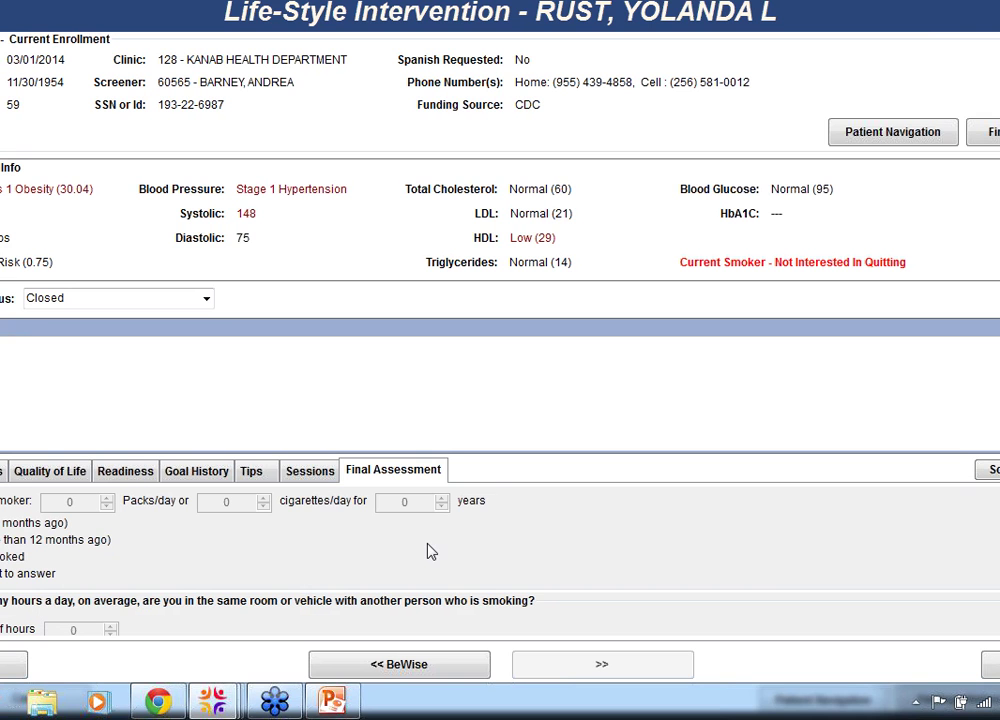
scroll(430, 541, "up", 3)
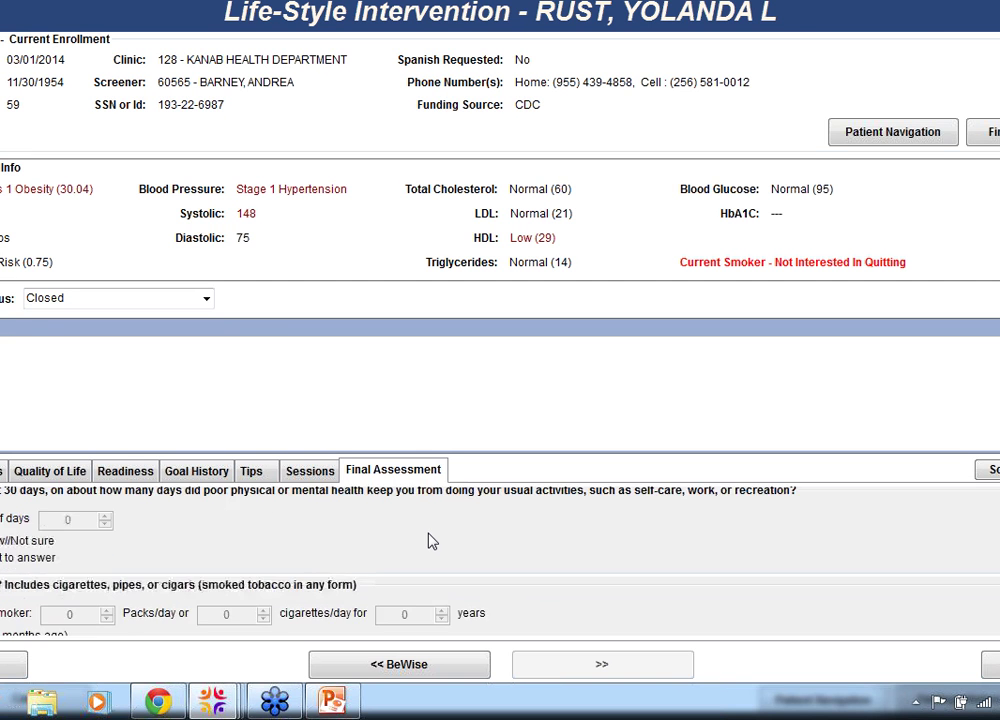
scroll(430, 541, "down", 5)
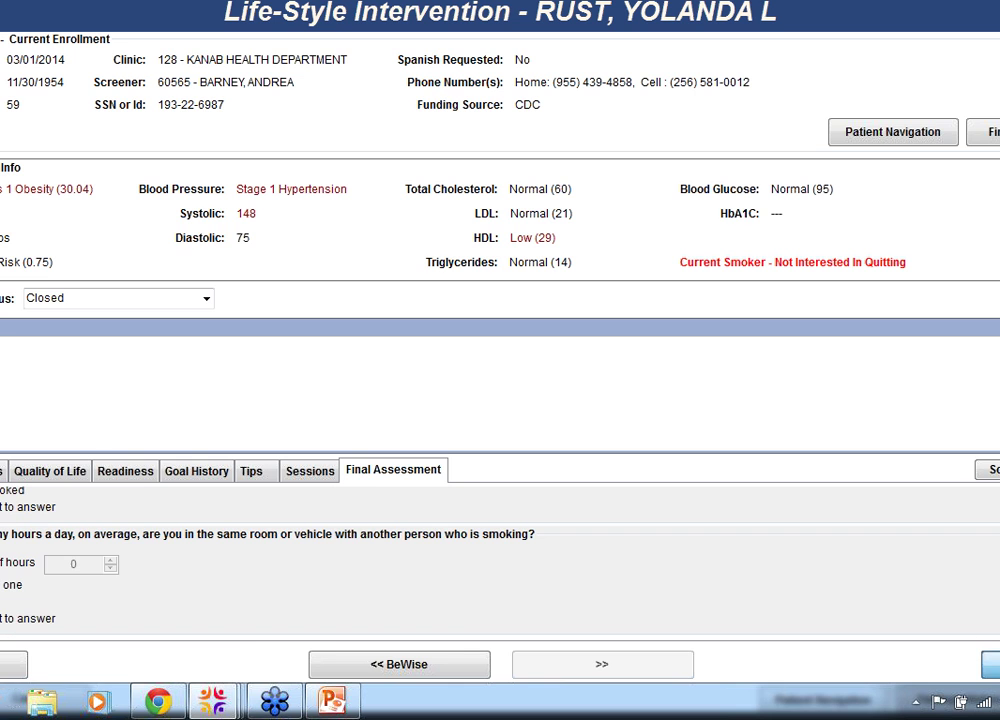
left_click(990, 664)
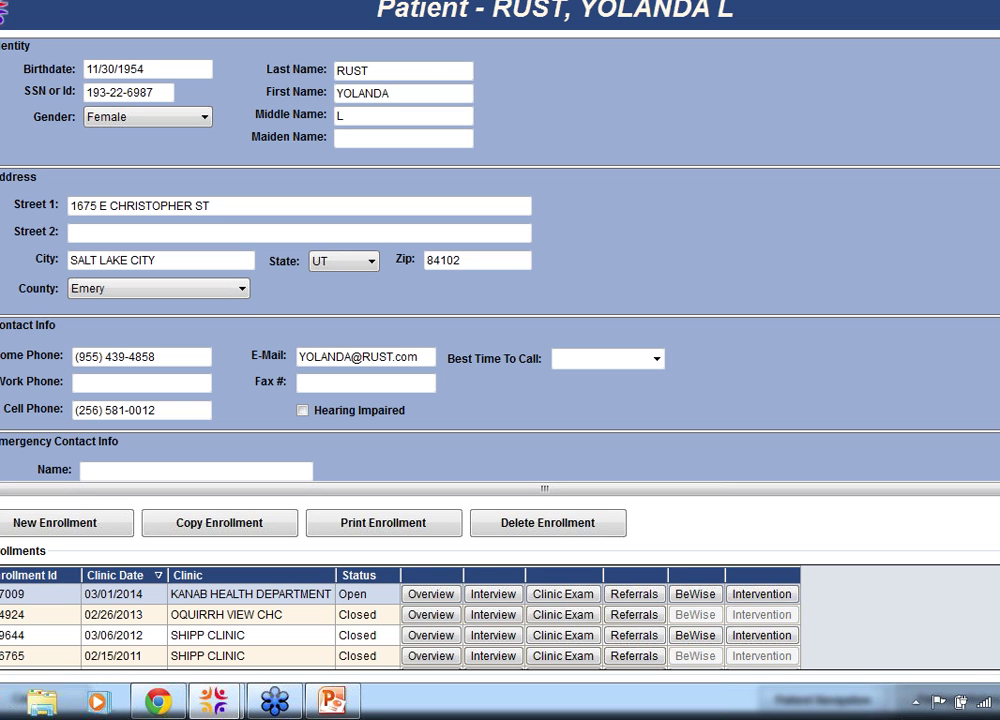
Look over the referral types available for the 03/01/2014 enrollment.
left_click(634, 594)
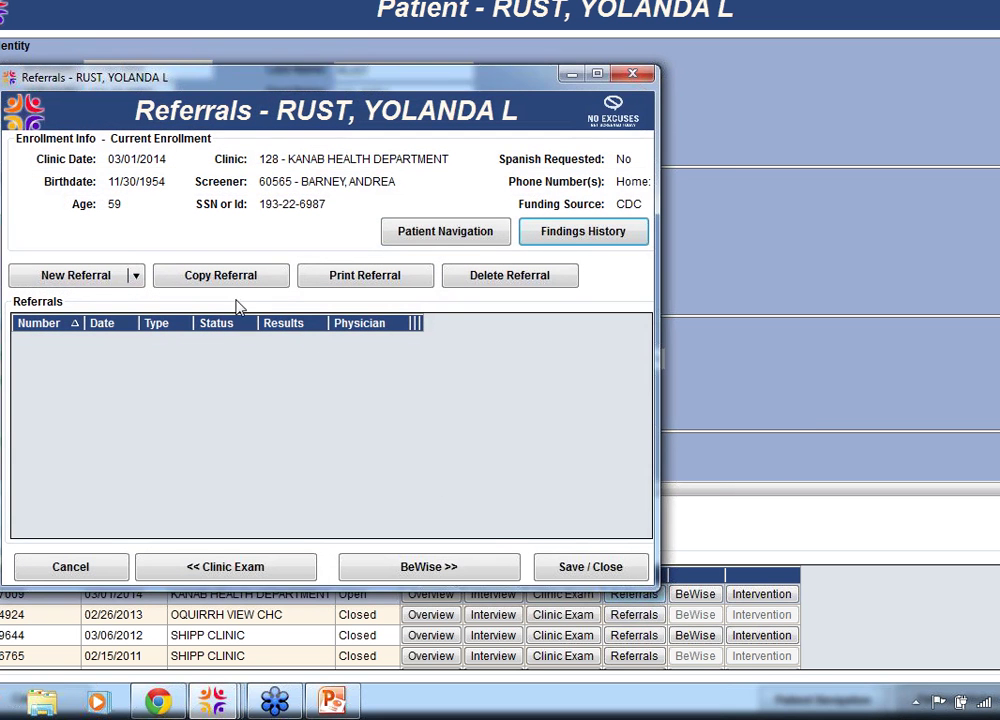
left_click(137, 280)
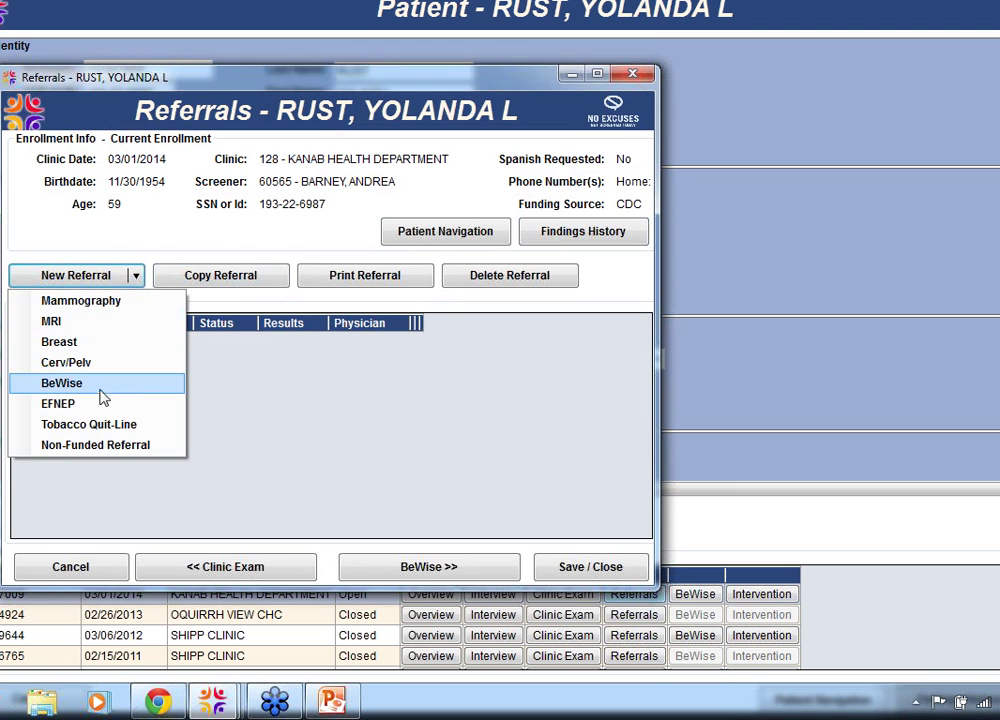
left_click(312, 416)
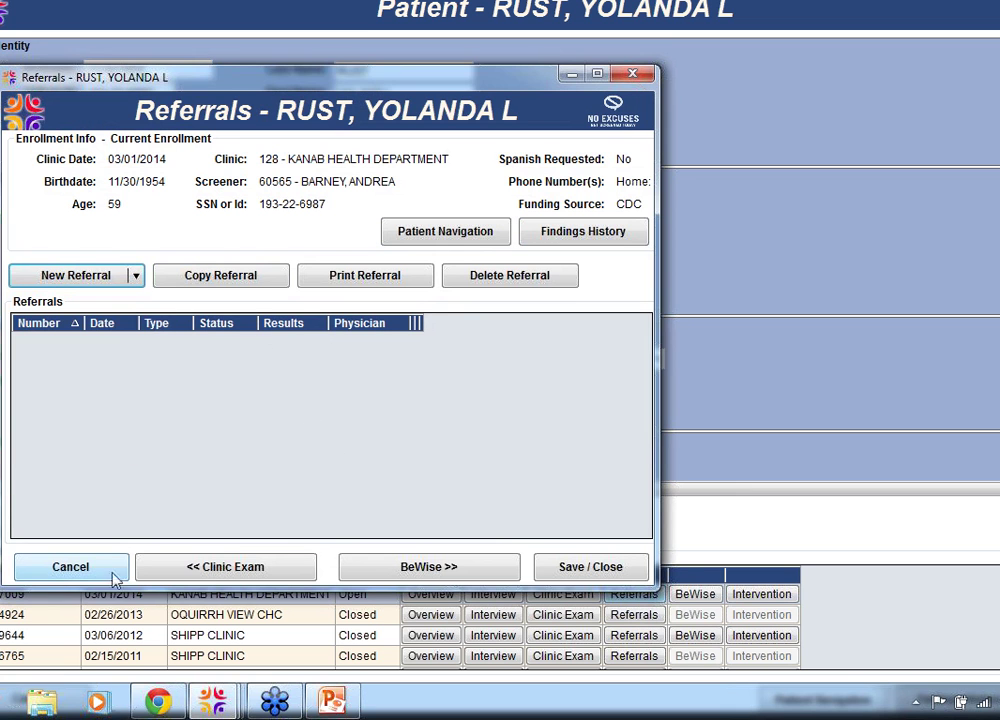
Check the patient's BeWise health history and measurements, and leave the record without saving.
left_click(386, 573)
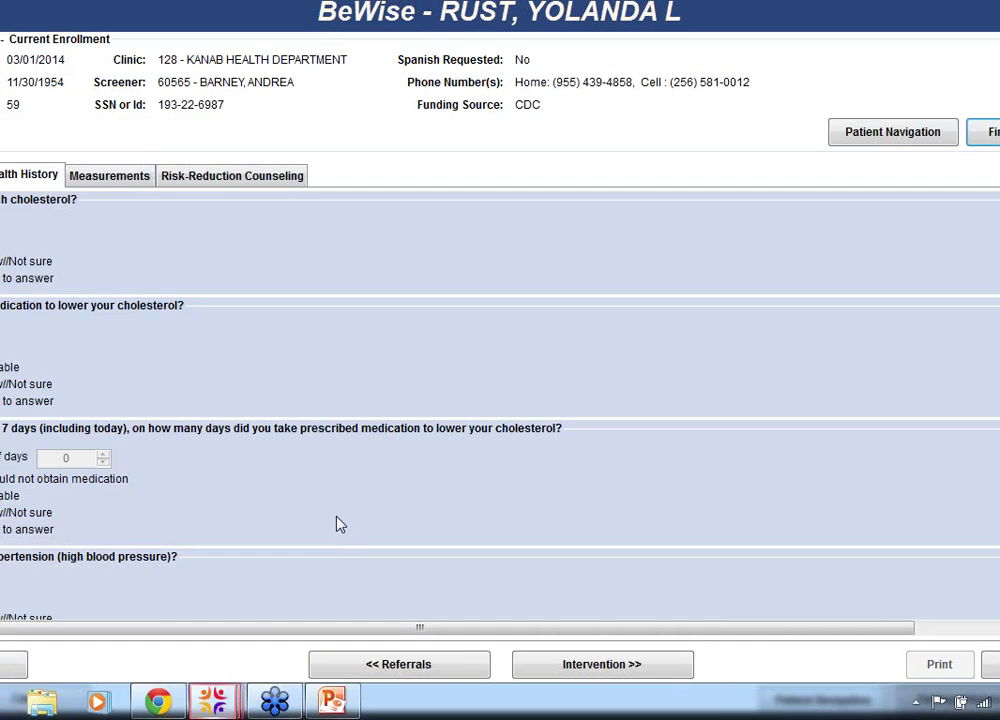
left_click(146, 178)
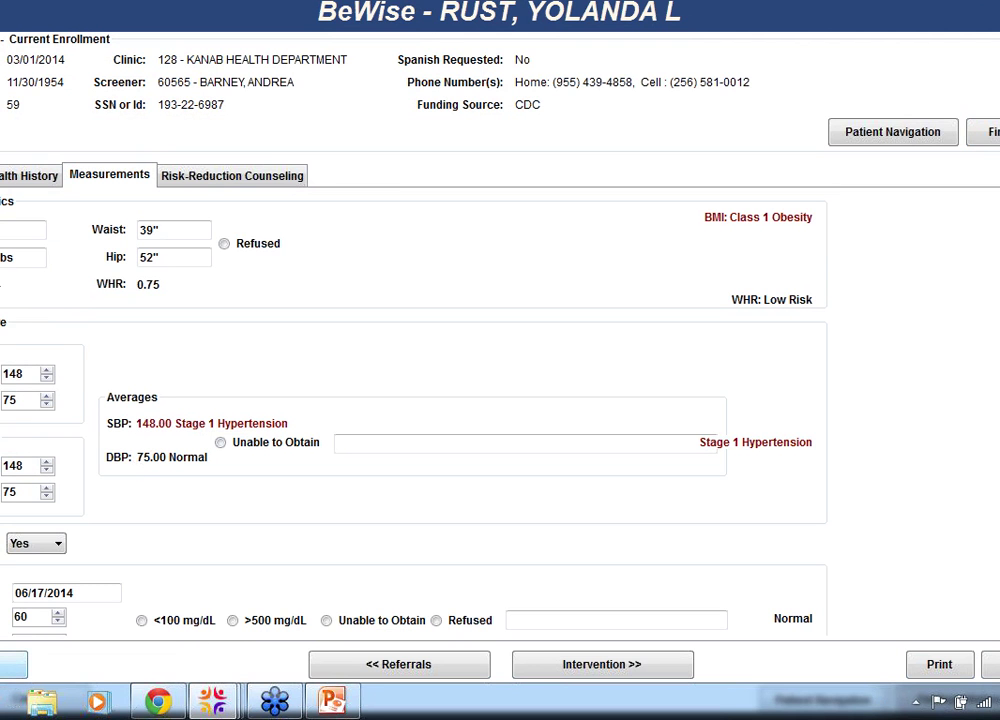
left_click(14, 664)
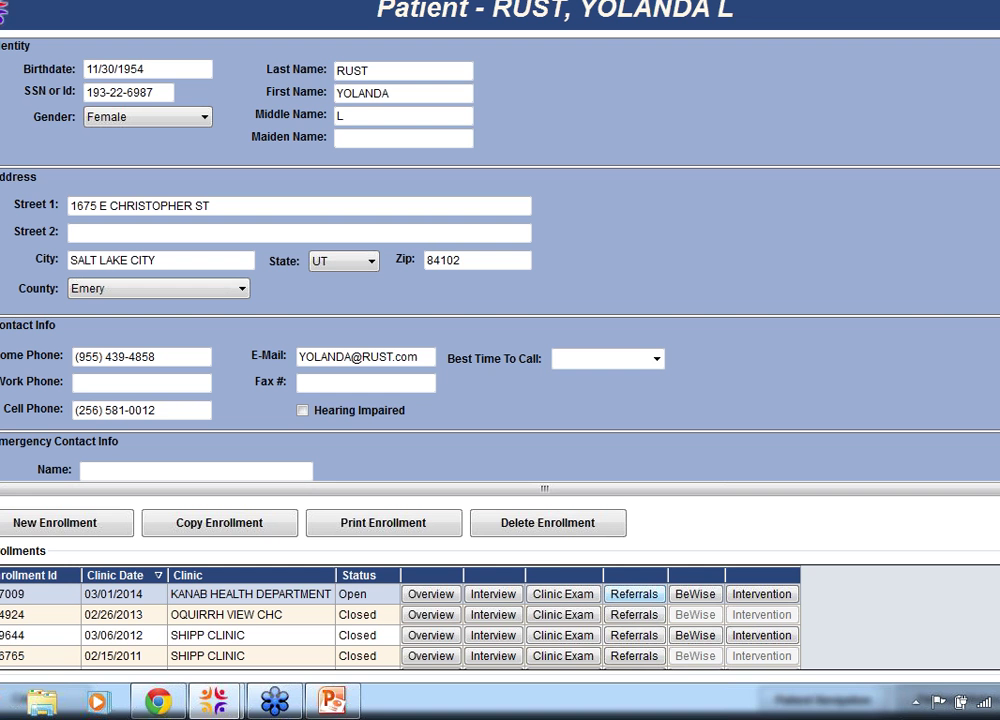
Create a new BeWise referral for the 03/01/2014 enrollment and maximize its Pre-Service form.
left_click(624, 595)
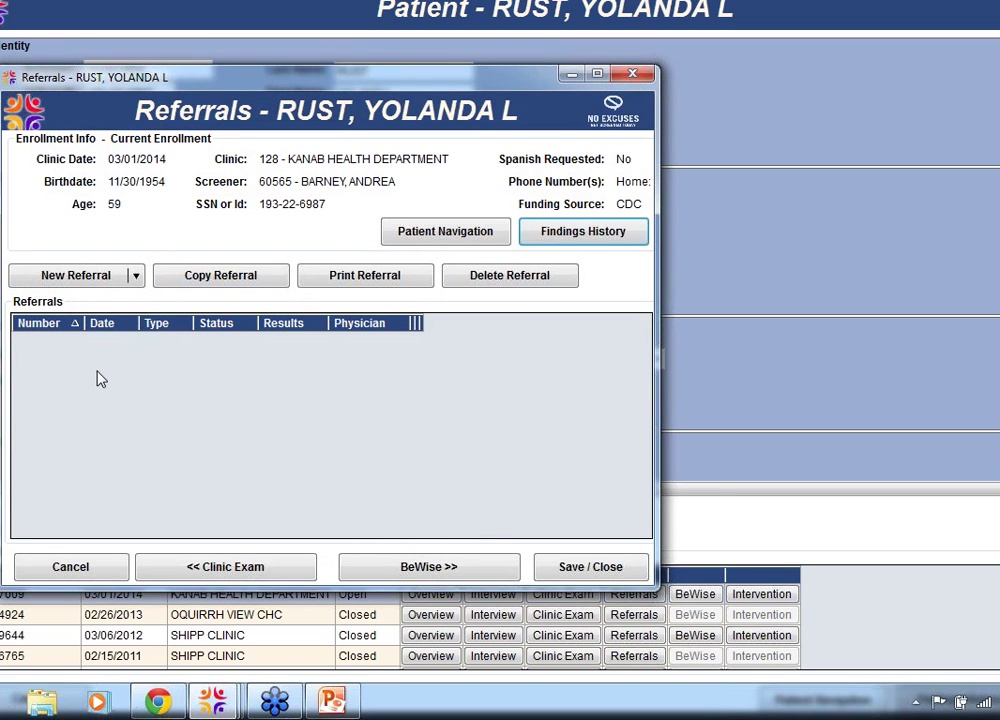
left_click(135, 277)
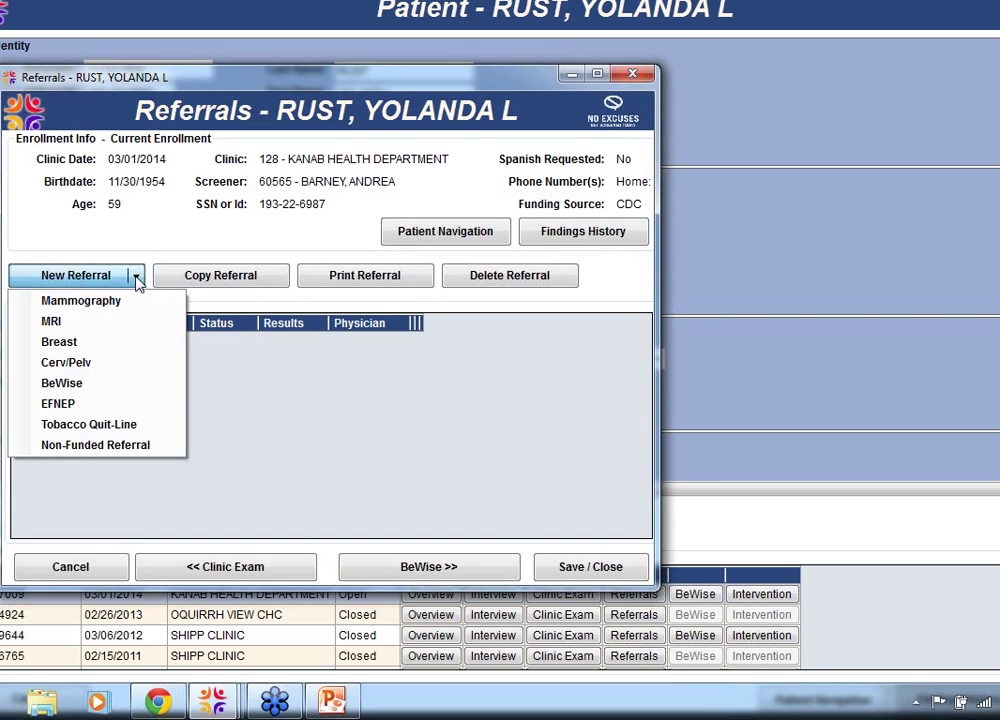
left_click(103, 386)
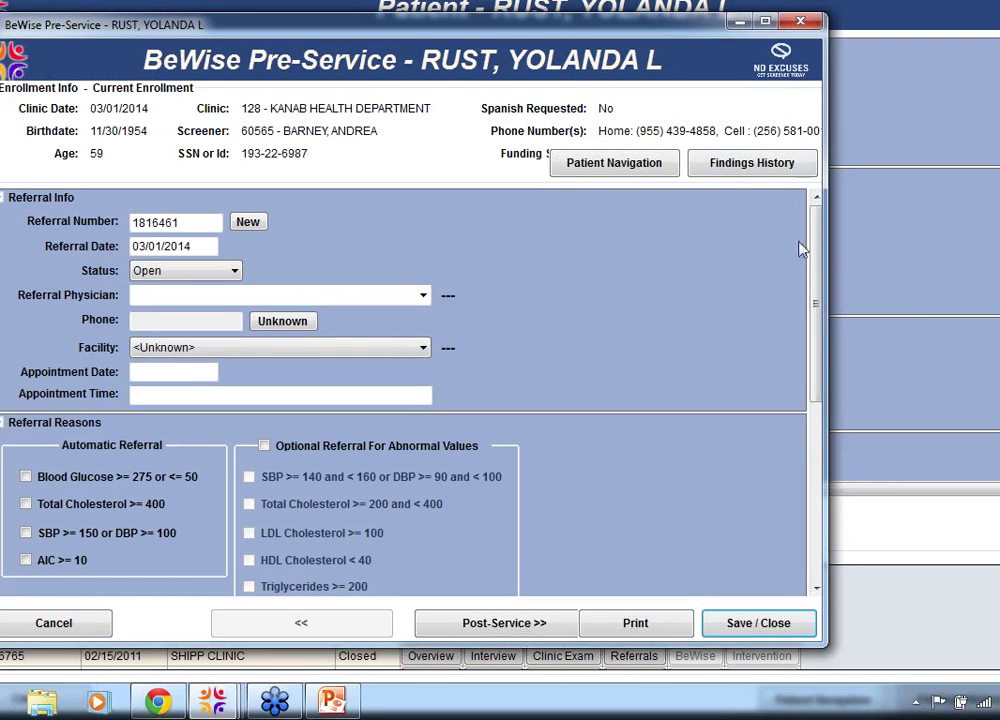
left_click(766, 24)
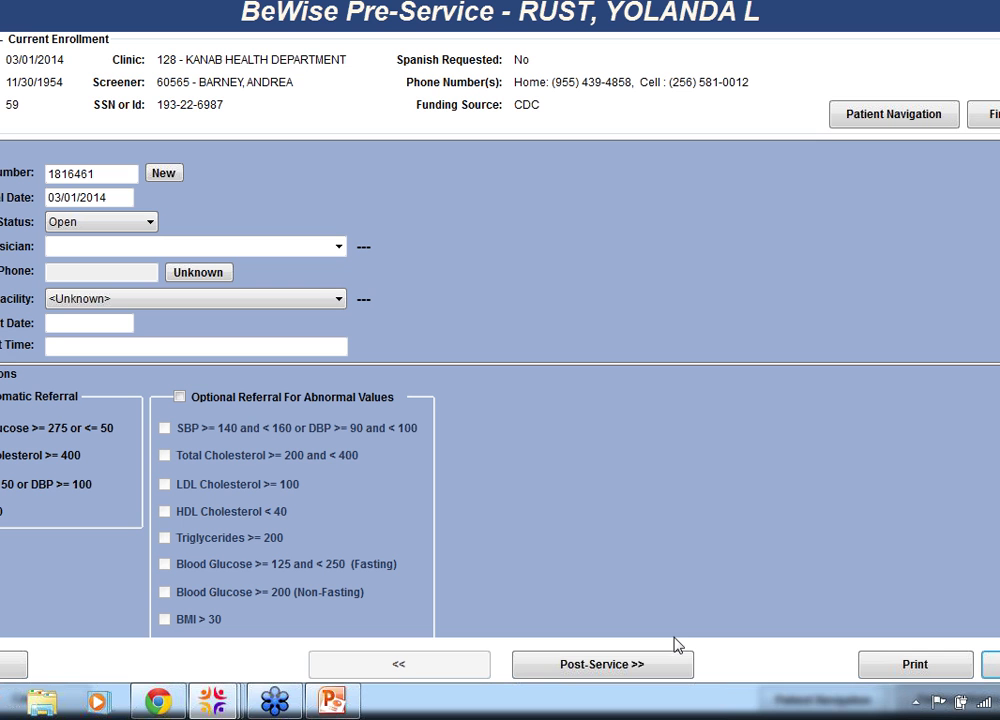
Look through the referral physician and facility choices without selecting any, and cancel back to the patient record.
left_click(339, 246)
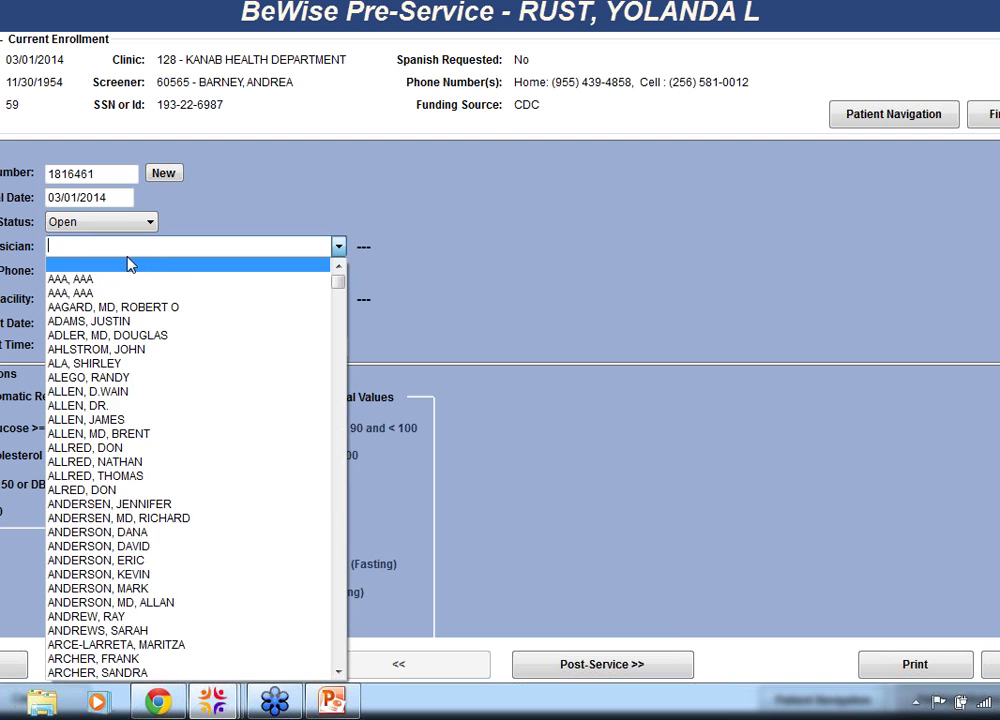
left_click(932, 279)
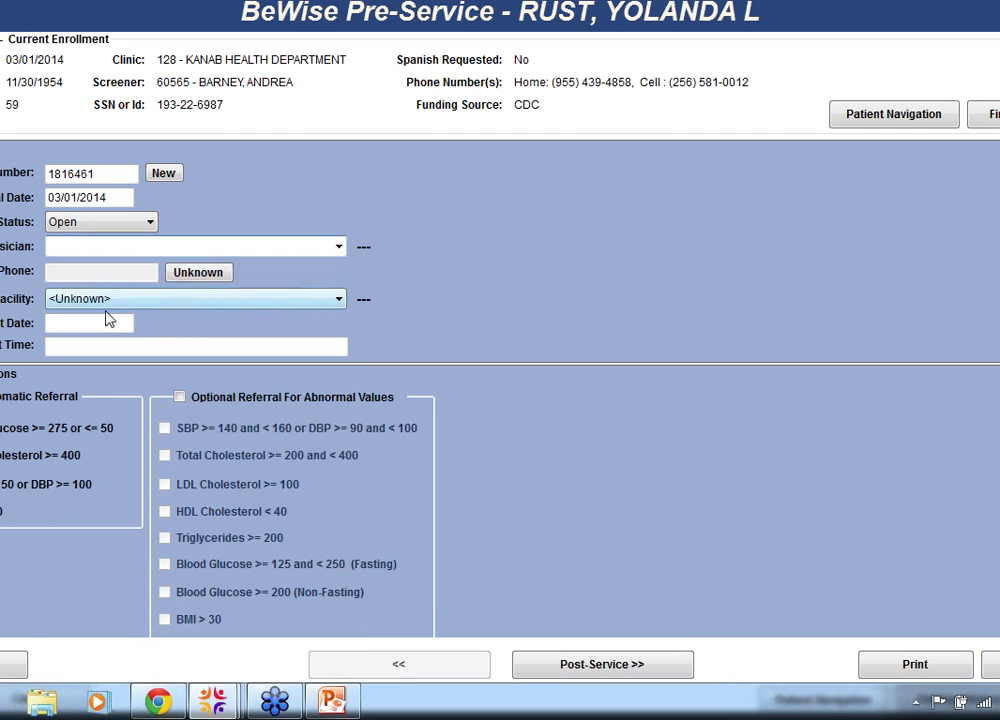
left_click(340, 299)
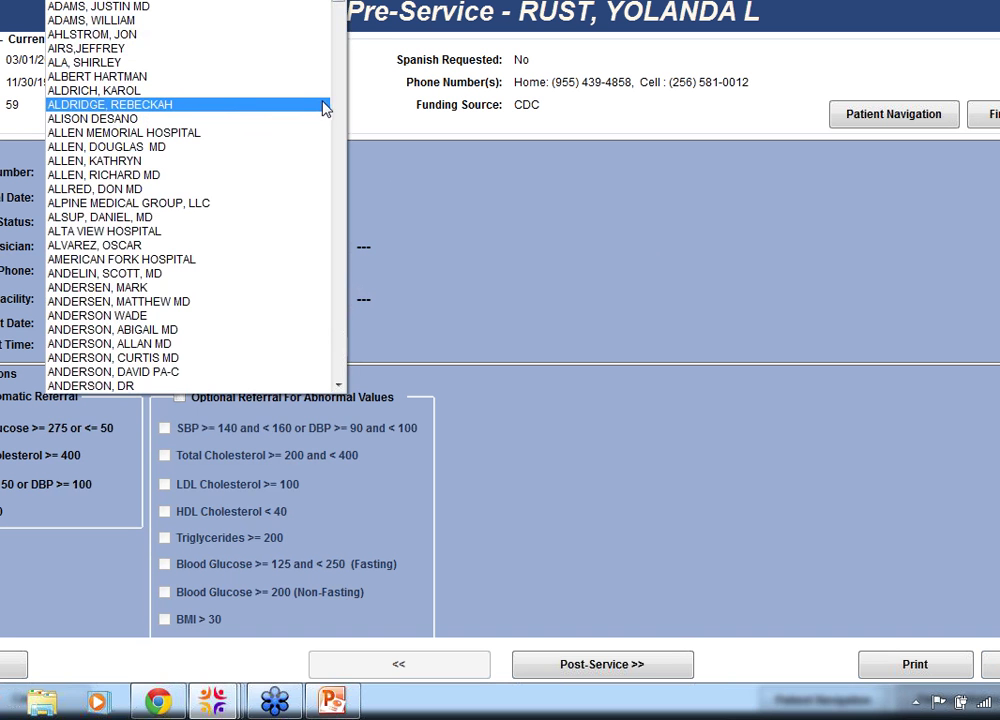
key("Down")
key("Down")
key("Down")
key("Down")
key("Down")
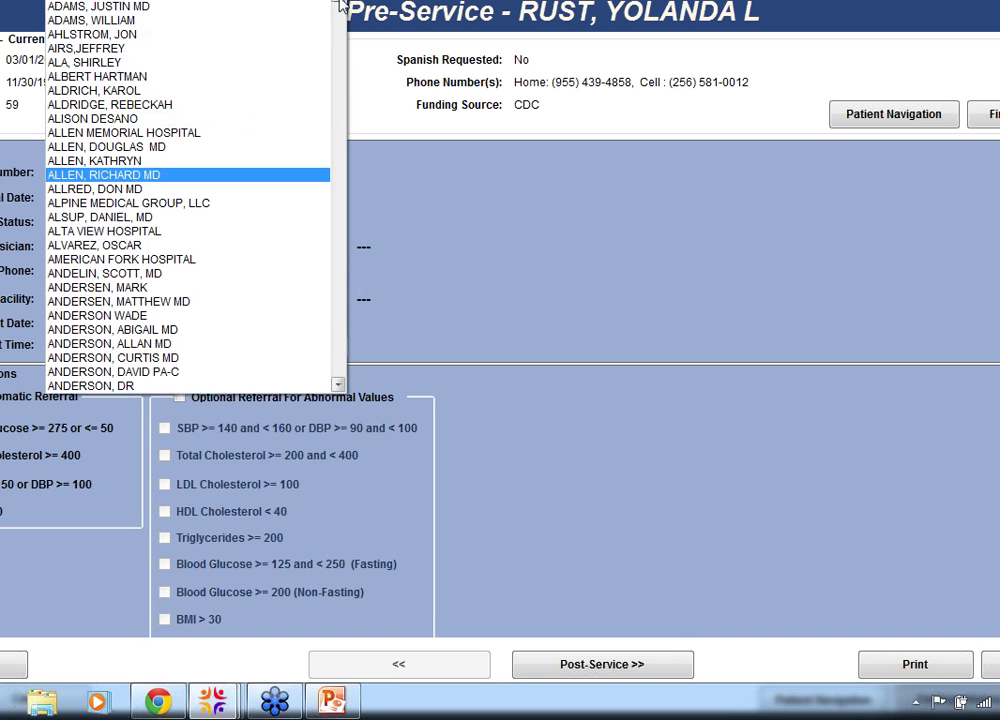
left_click_drag(340, 5, 339, 60)
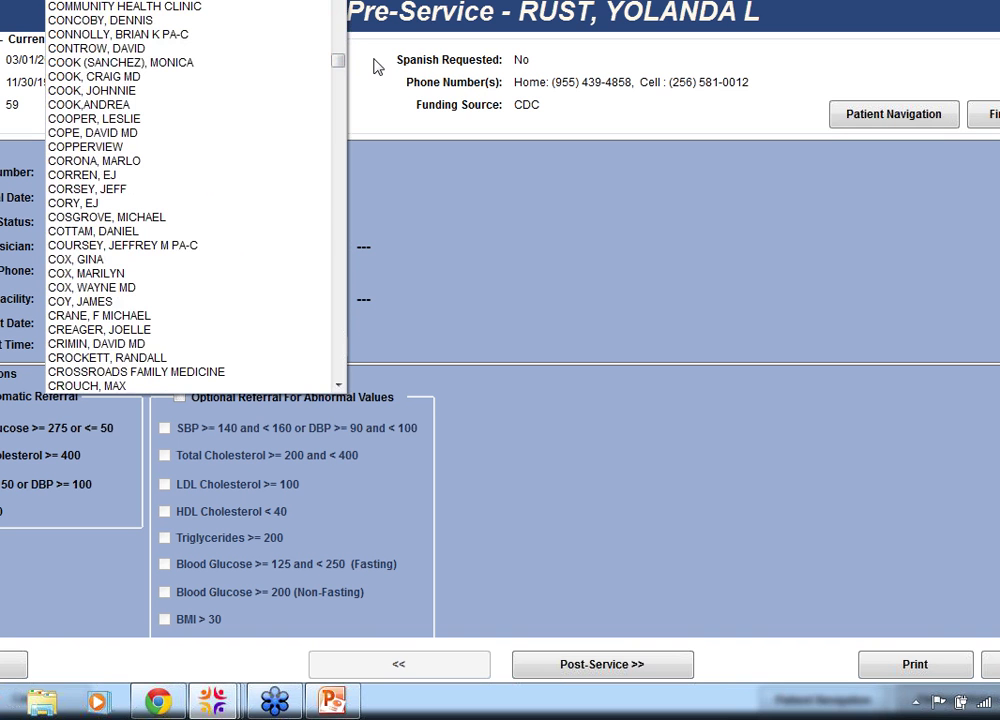
left_click(493, 262)
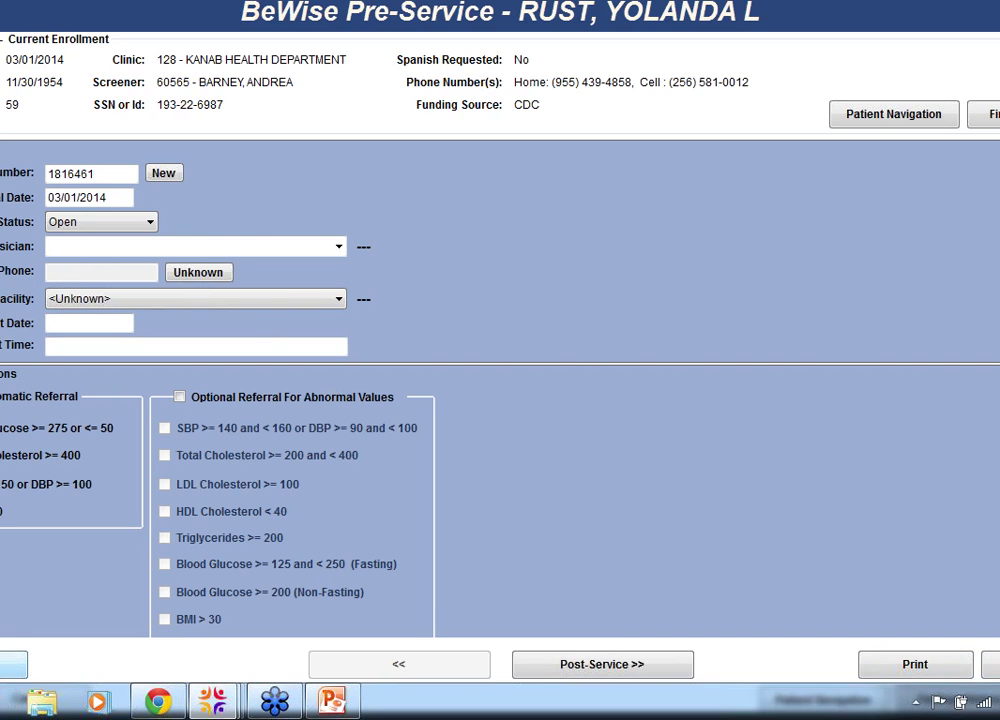
left_click(13, 664)
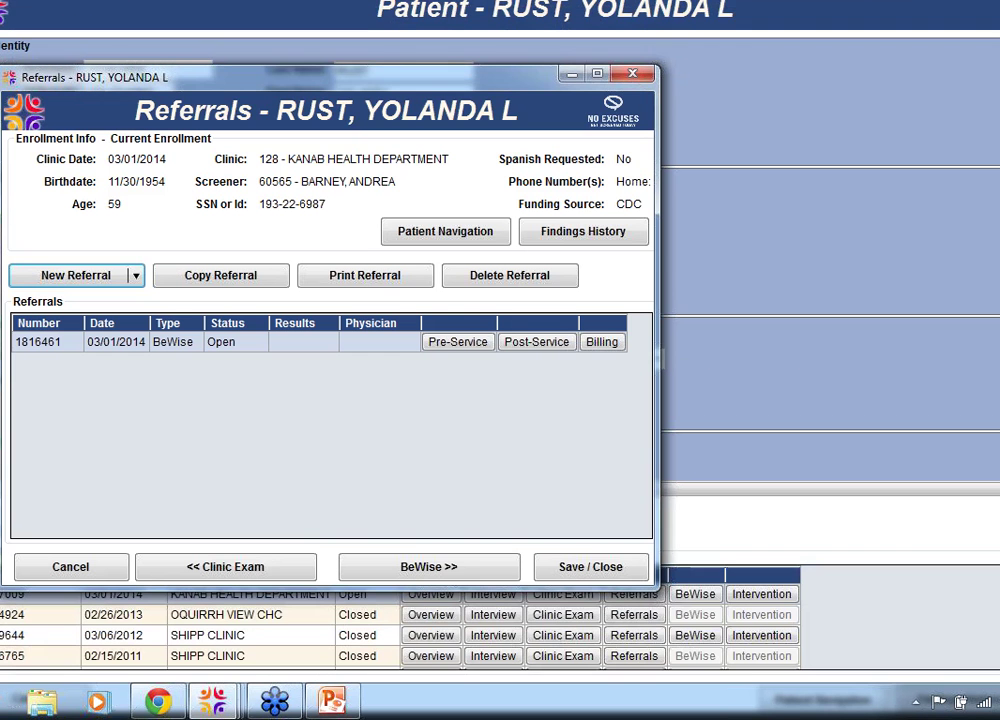
left_click(88, 570)
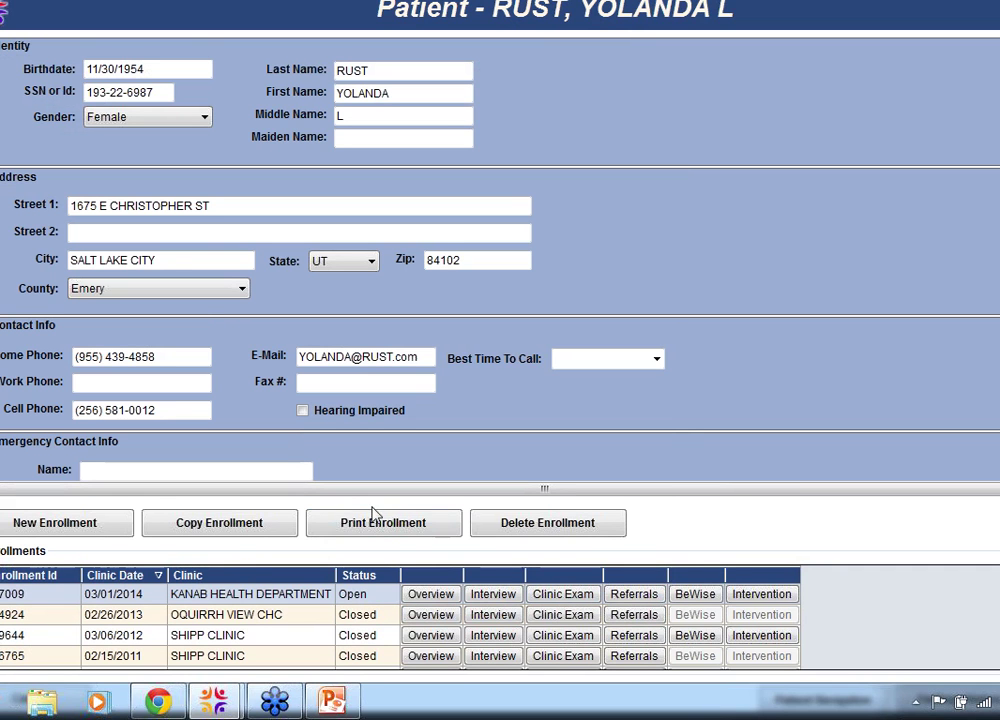
In the interview's risk factors, set interest in quitting to "Yes, and want referral to Quit Line" and save the incomplete interview.
left_click(488, 597)
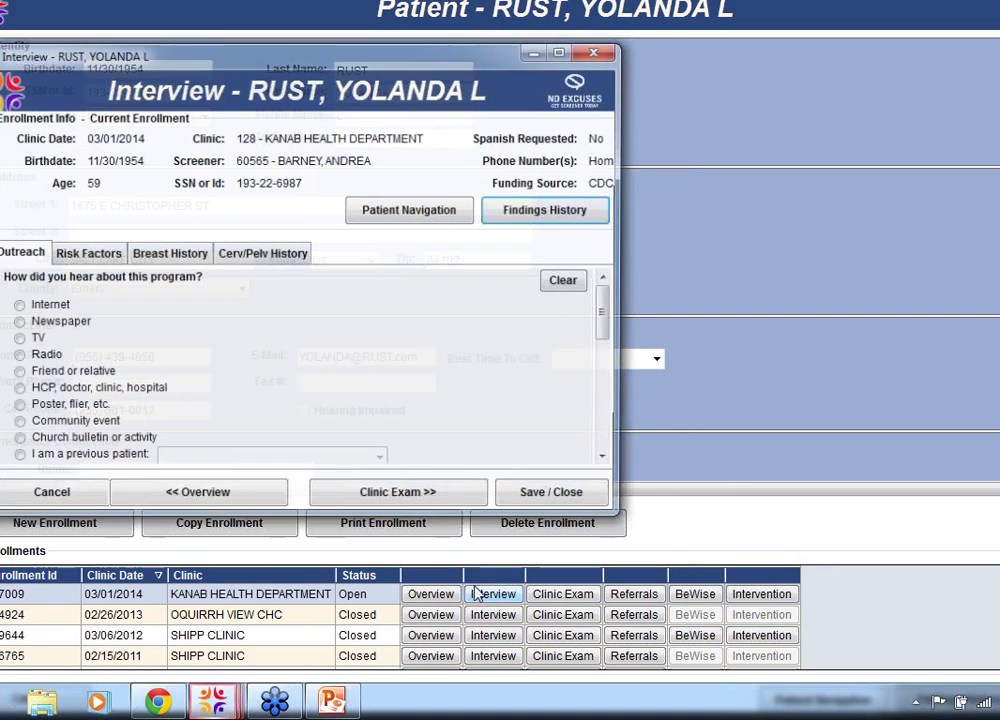
left_click(98, 258)
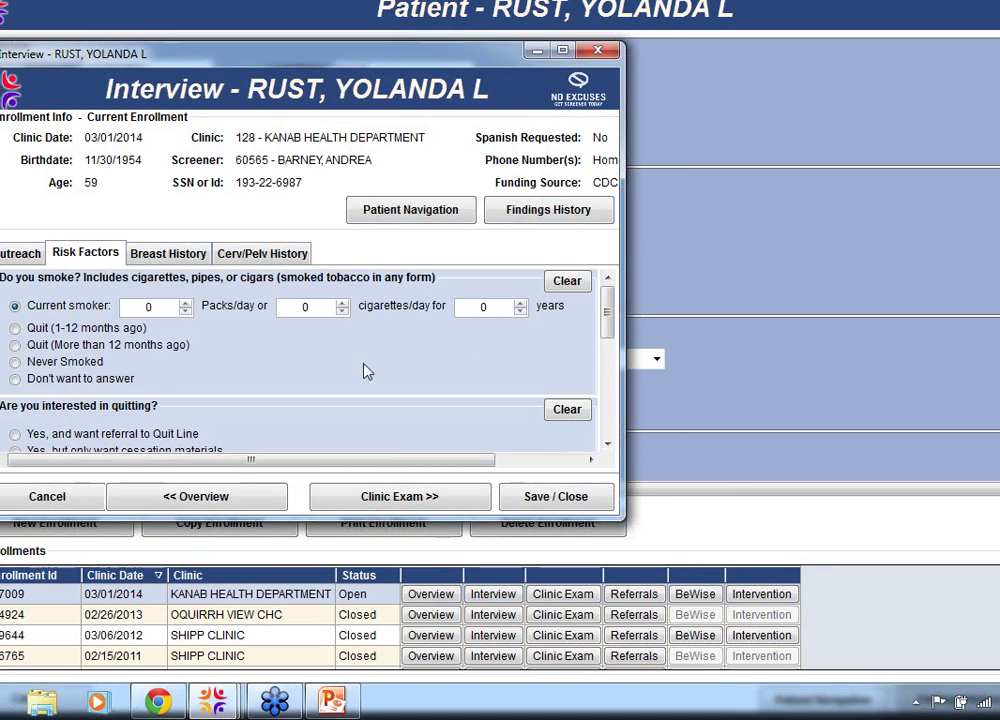
left_click_drag(607, 312, 604, 340)
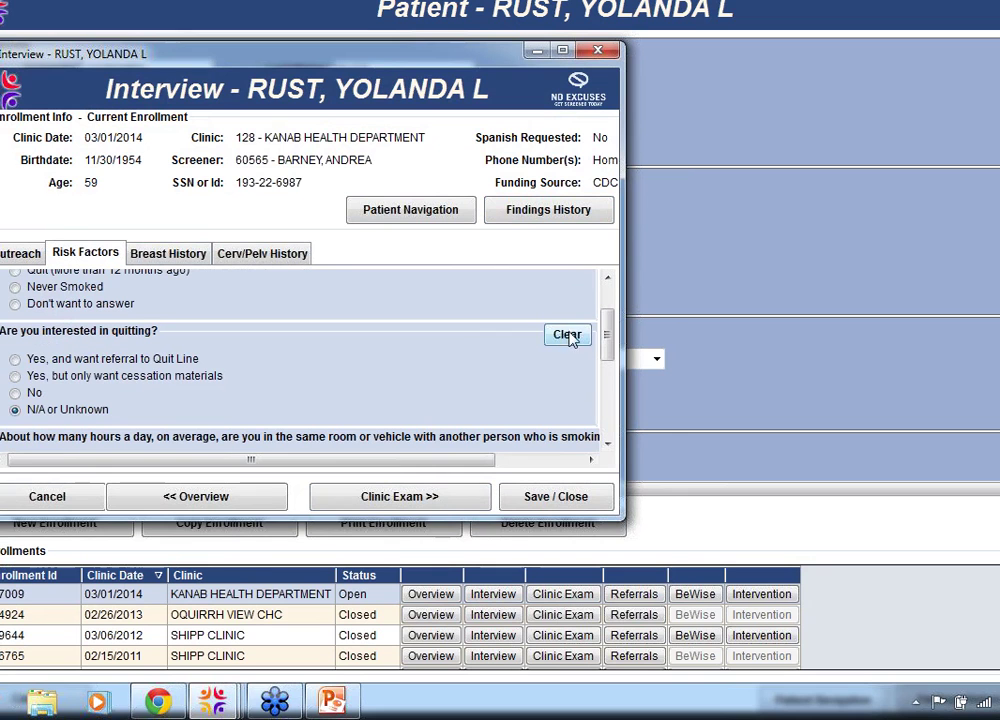
left_click(15, 360)
left_click(540, 498)
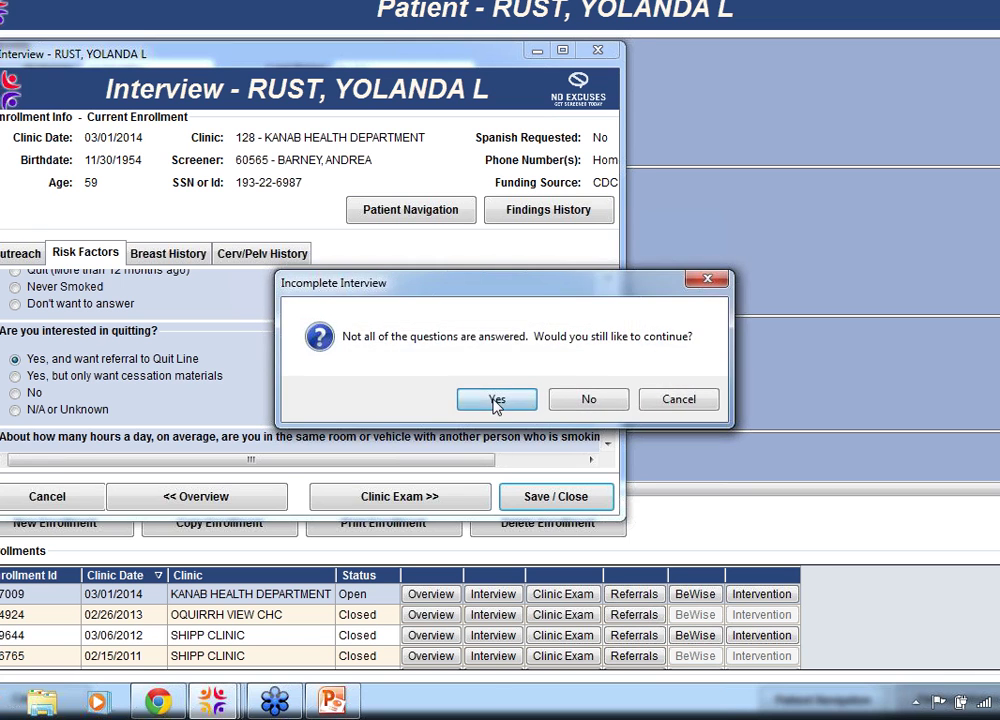
left_click(496, 400)
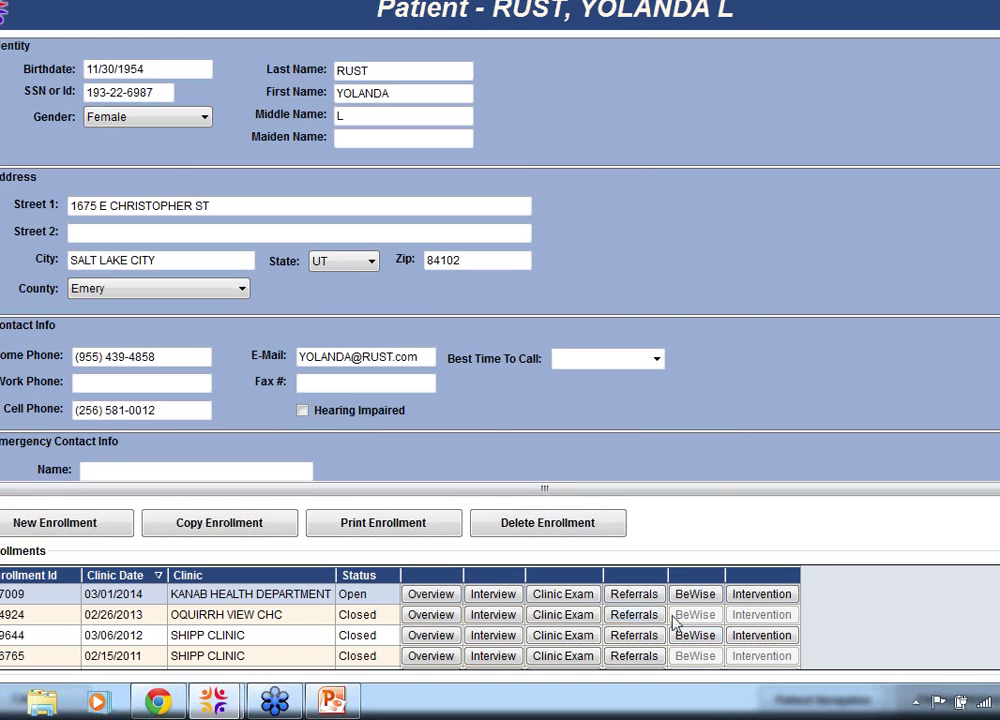
In the Tobacco referral's Pre-Service form, set Patient Agreed to Yes and choose the seventh named staff member as contact.
left_click(627, 597)
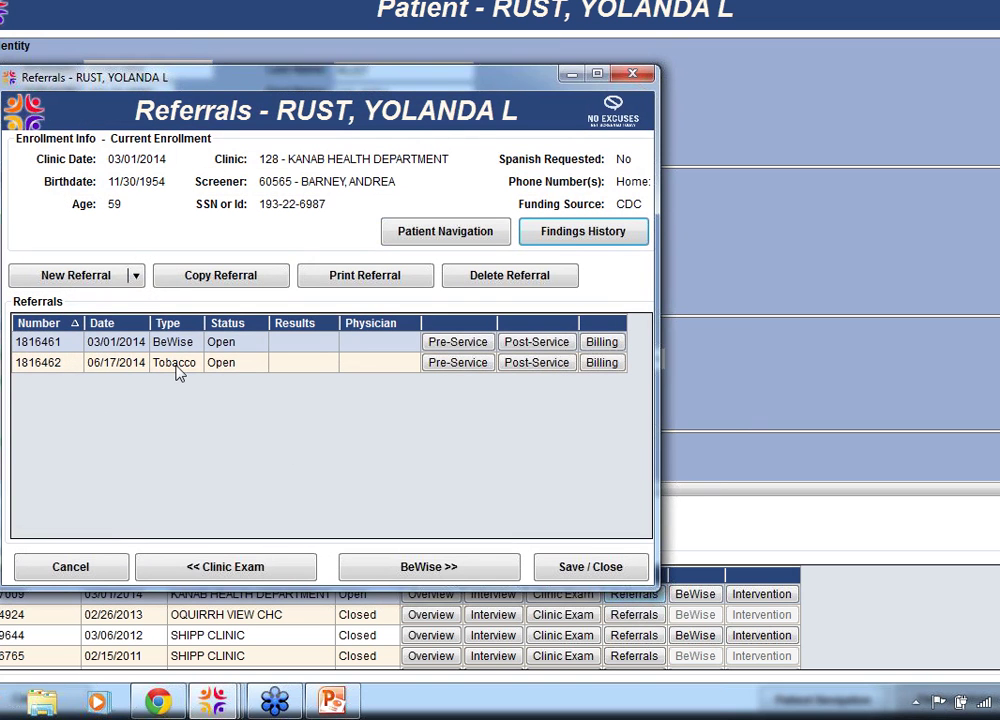
left_click(451, 368)
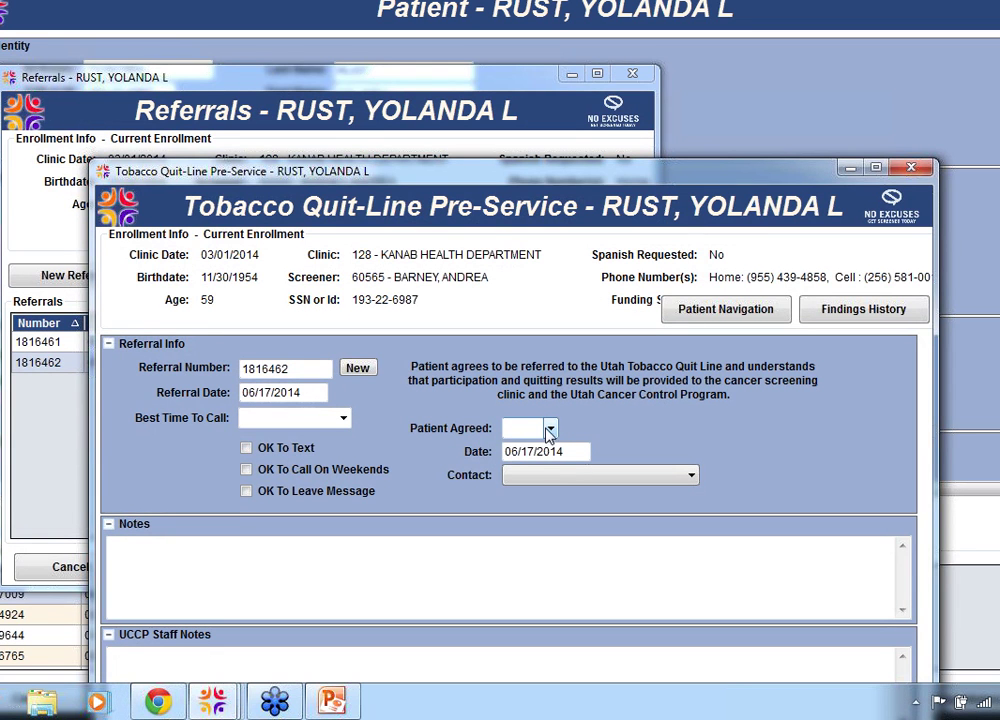
left_click(549, 430)
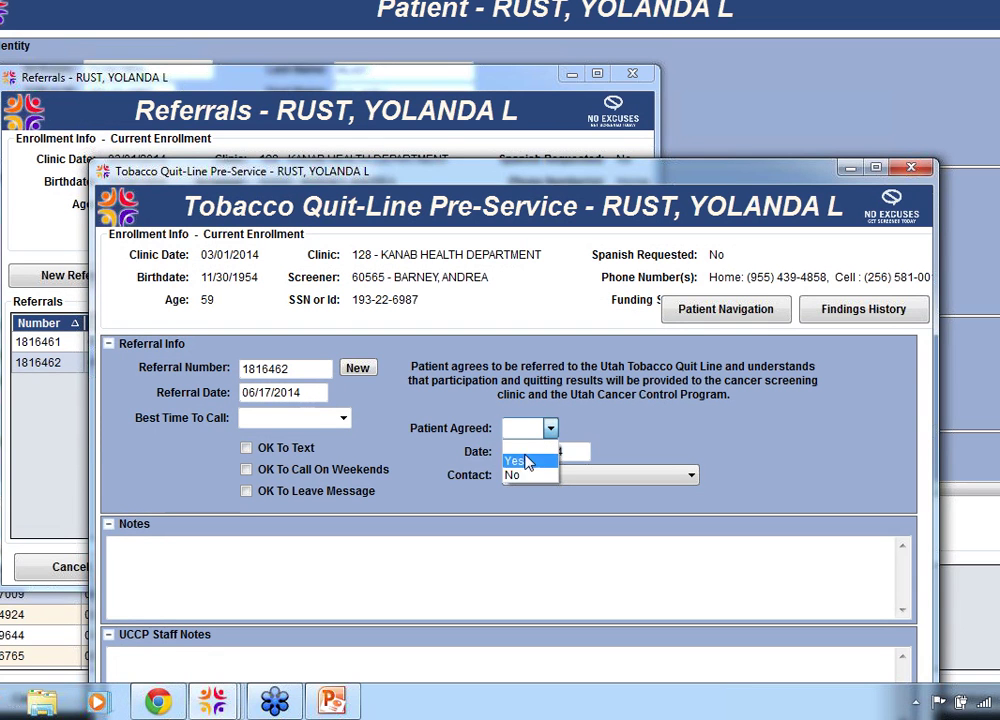
key("Up")
key("Return")
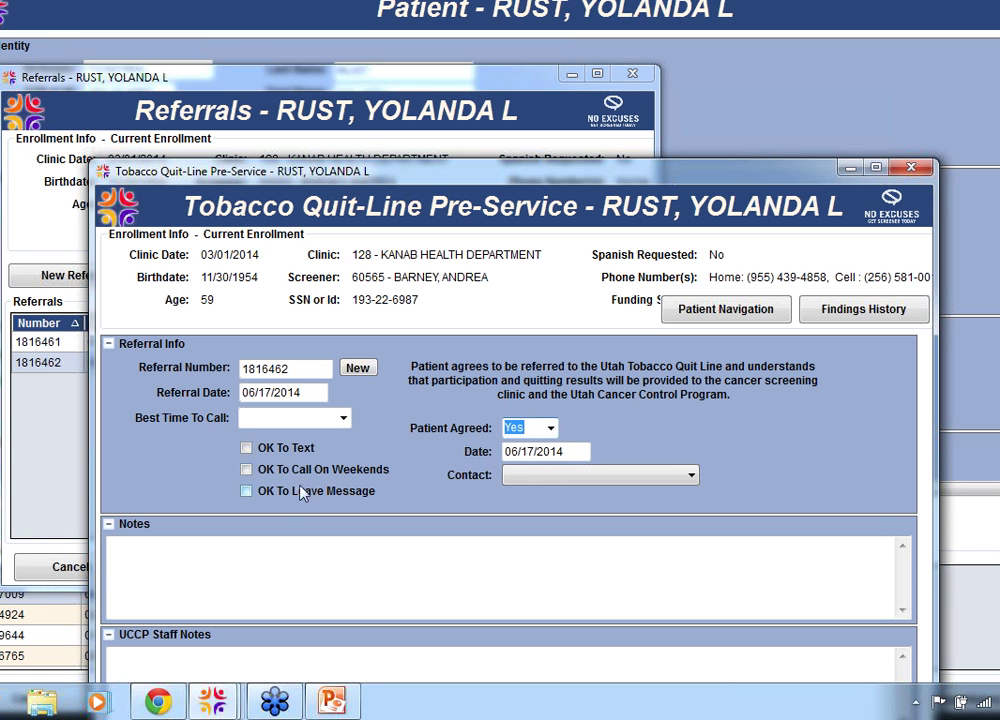
left_click(692, 478)
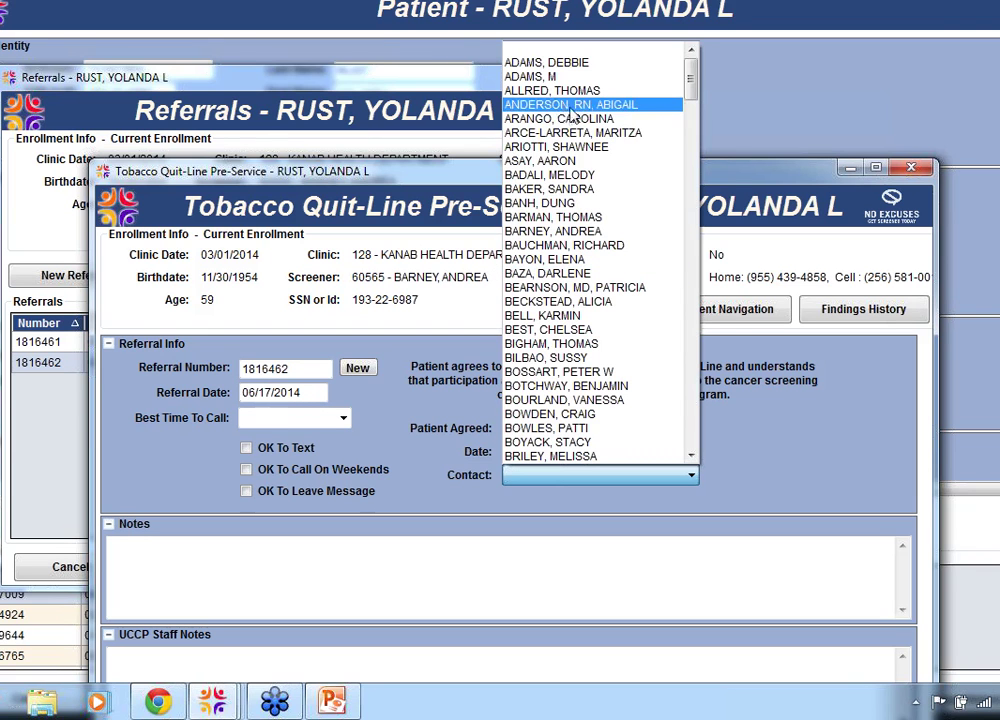
left_click(528, 150)
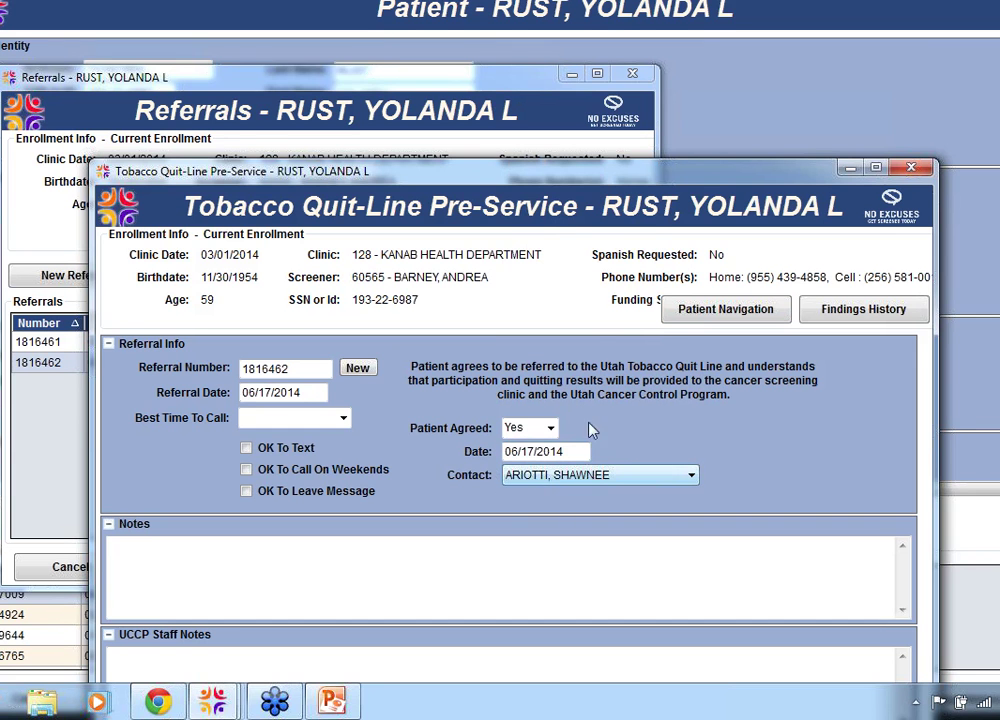
Open the printable Tobacco Quit-Line referral form, review it from patient details through fax instructions, and cancel back to the patient record.
left_click_drag(781, 172, 733, 18)
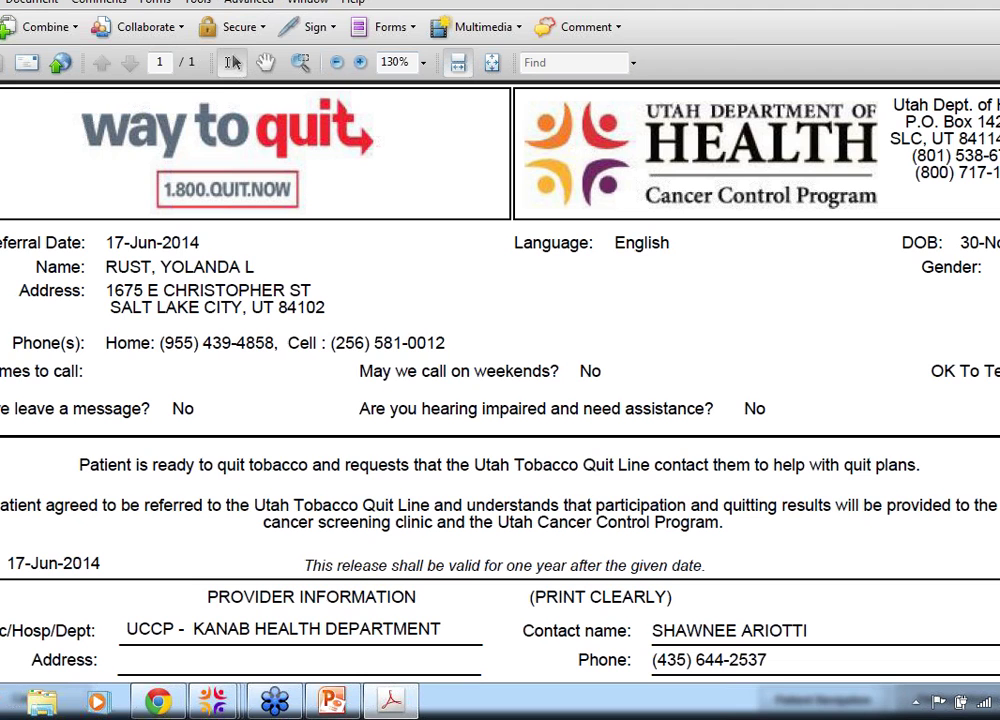
scroll(500, 380, "down", 2)
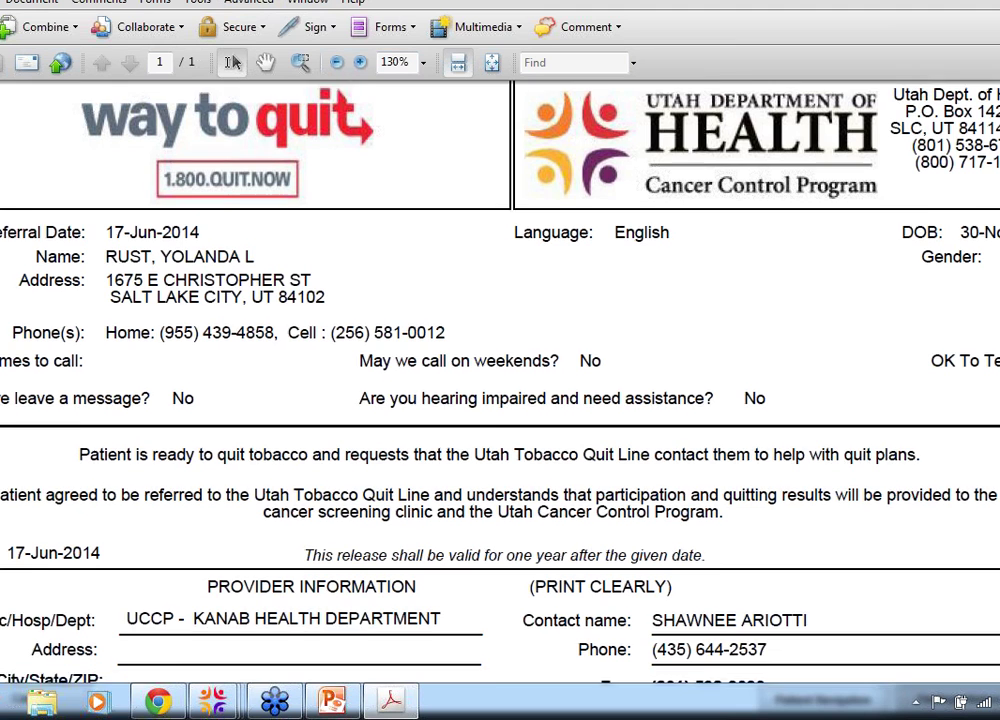
scroll(496, 306, "down", 5)
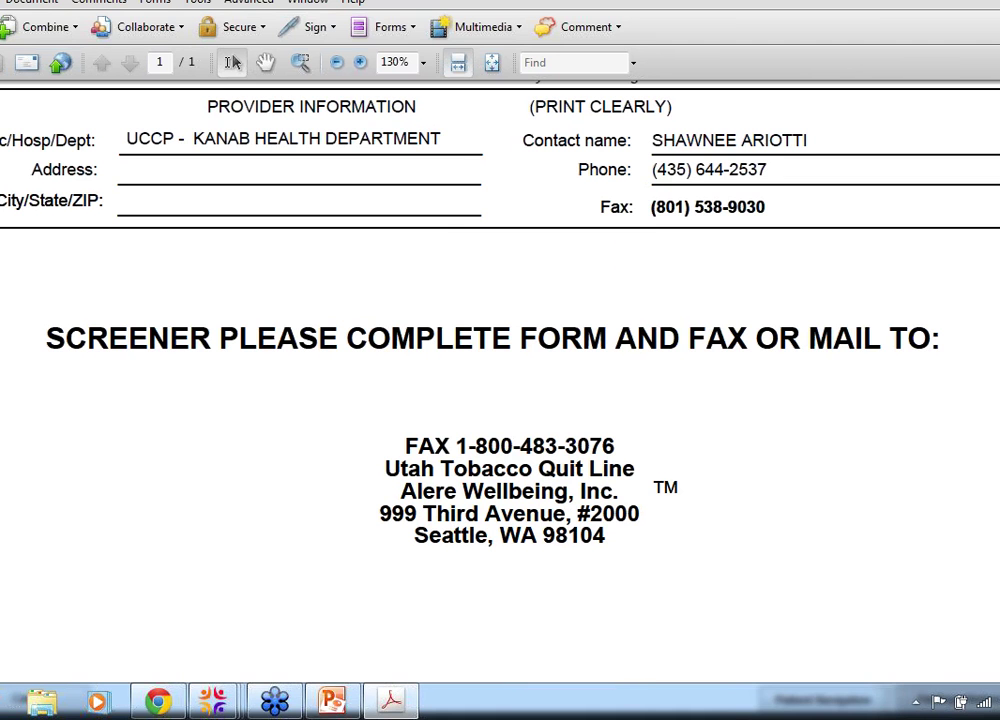
scroll(603, 451, "up", 10)
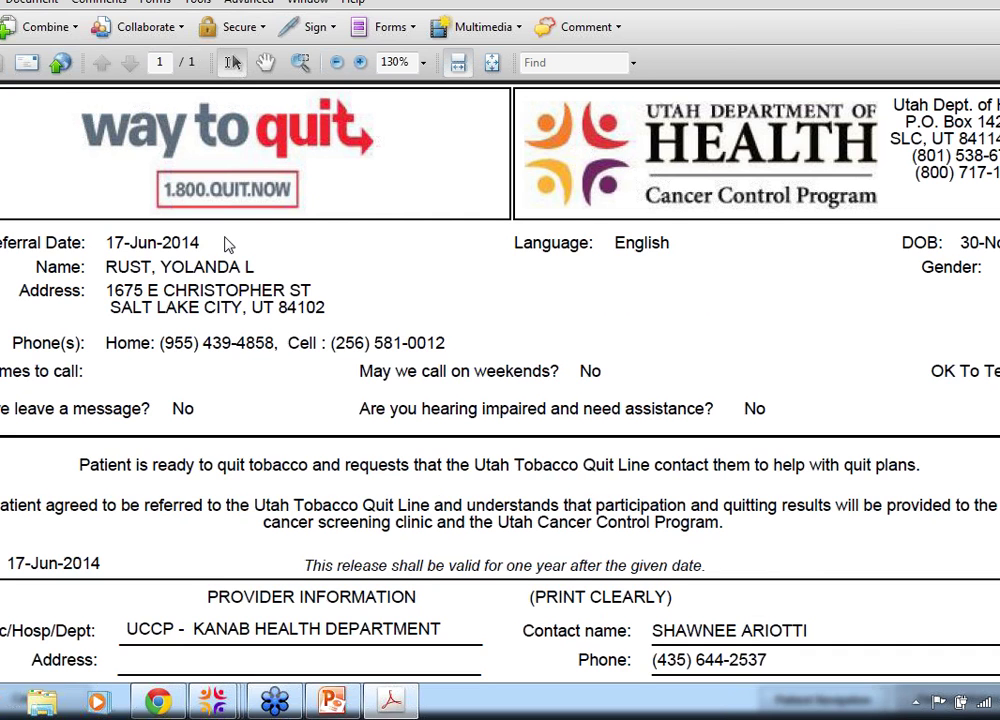
scroll(228, 245, "down", 10)
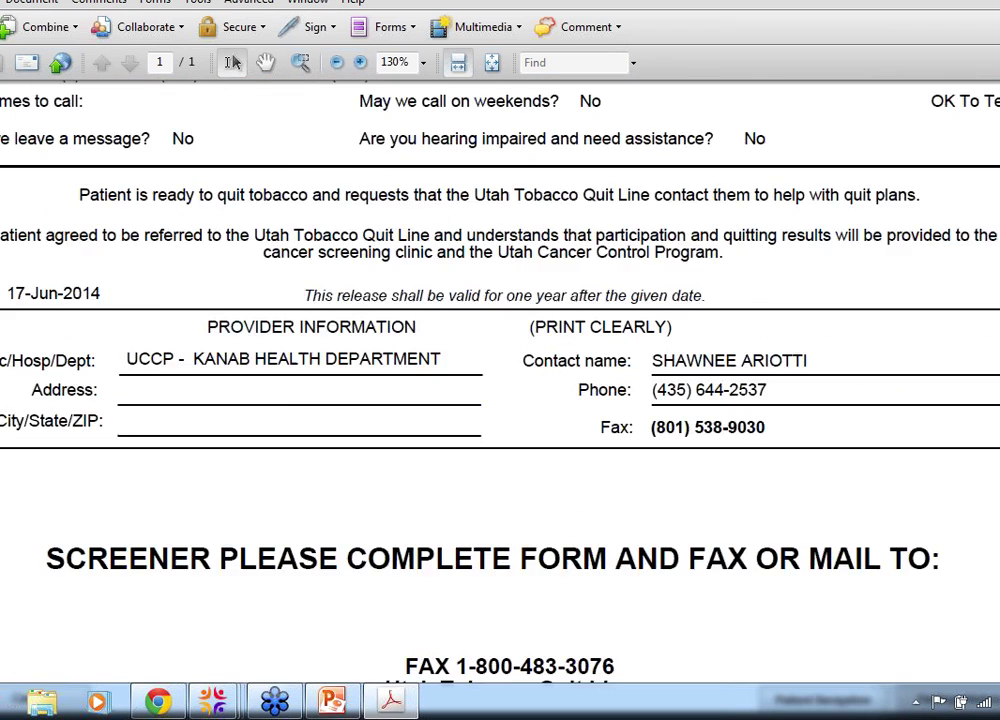
scroll(252, 245, "down", 2)
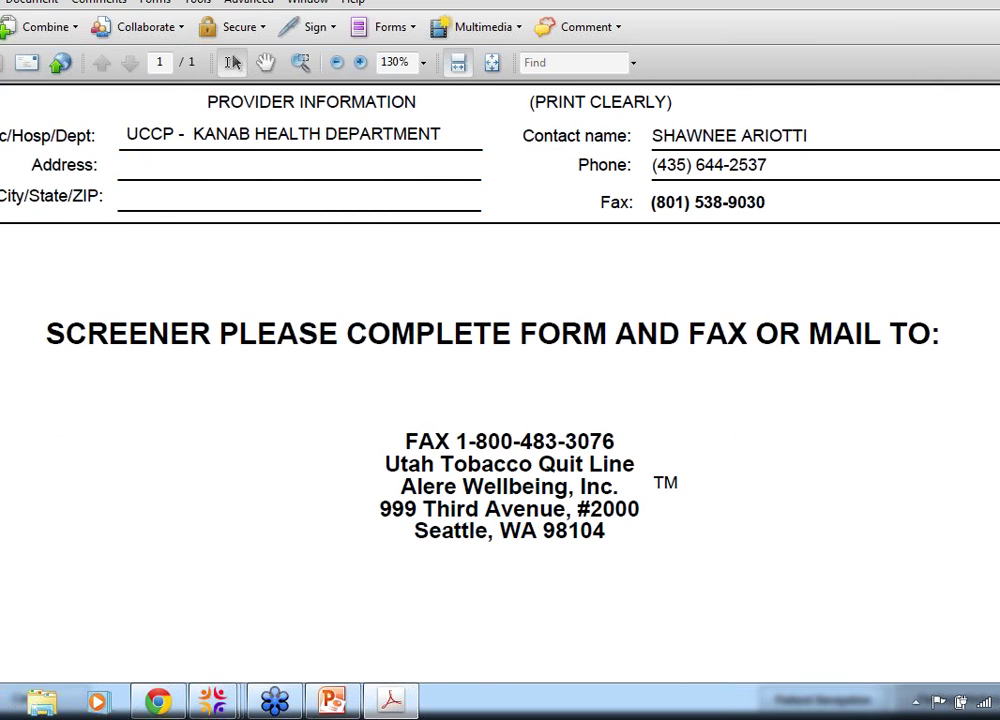
scroll(504, 464, "up", 10)
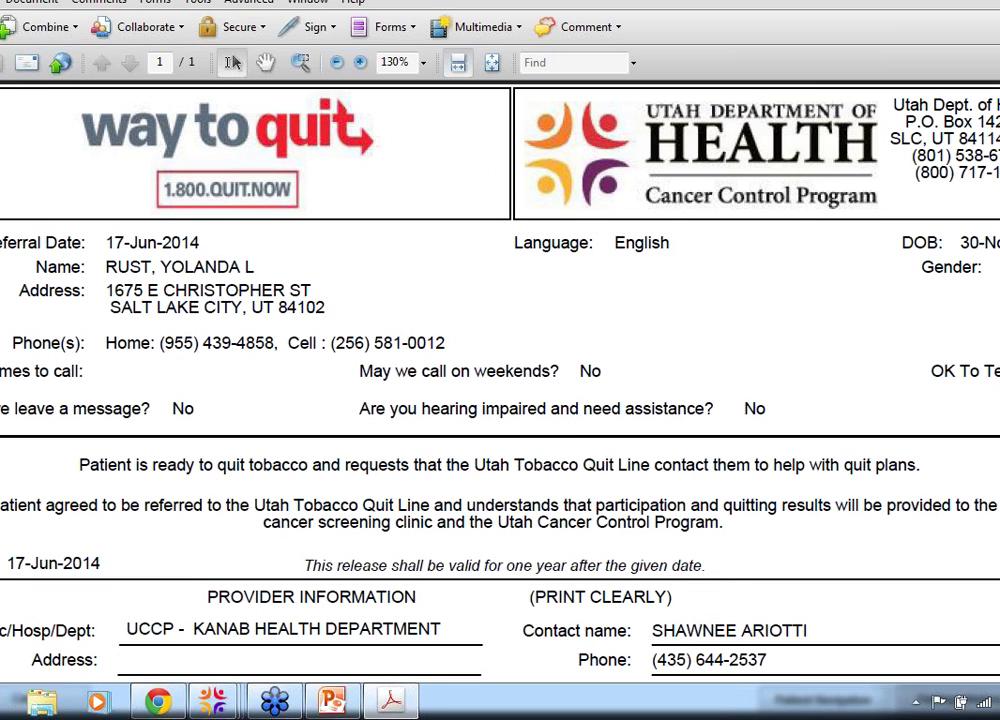
scroll(232, 62, "down", 1)
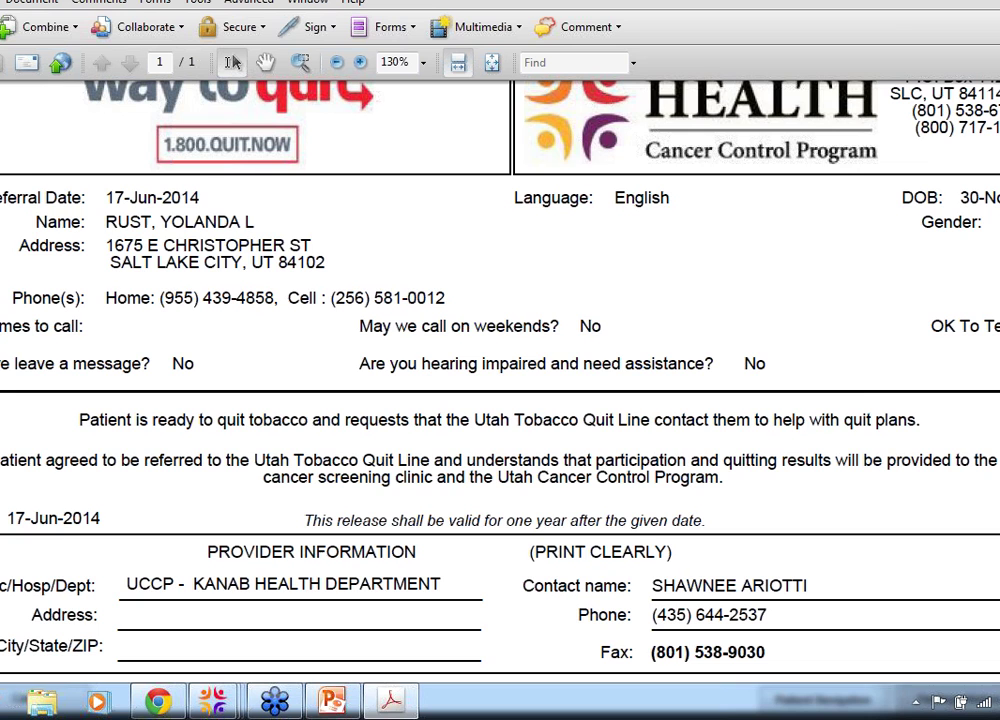
scroll(232, 62, "down", 1)
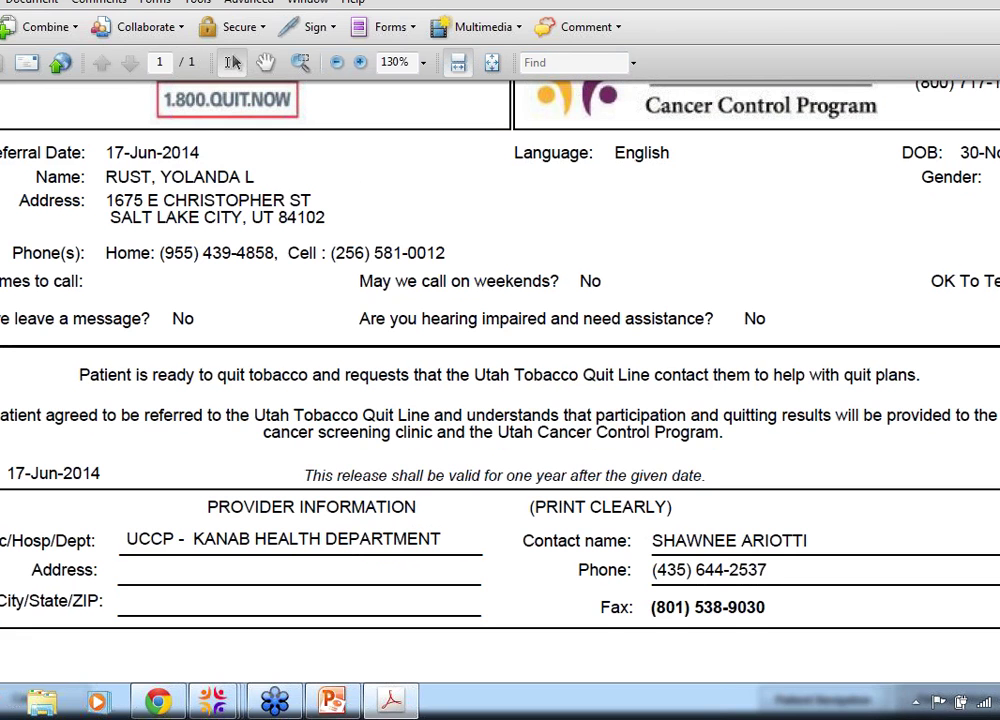
key("alt+F4")
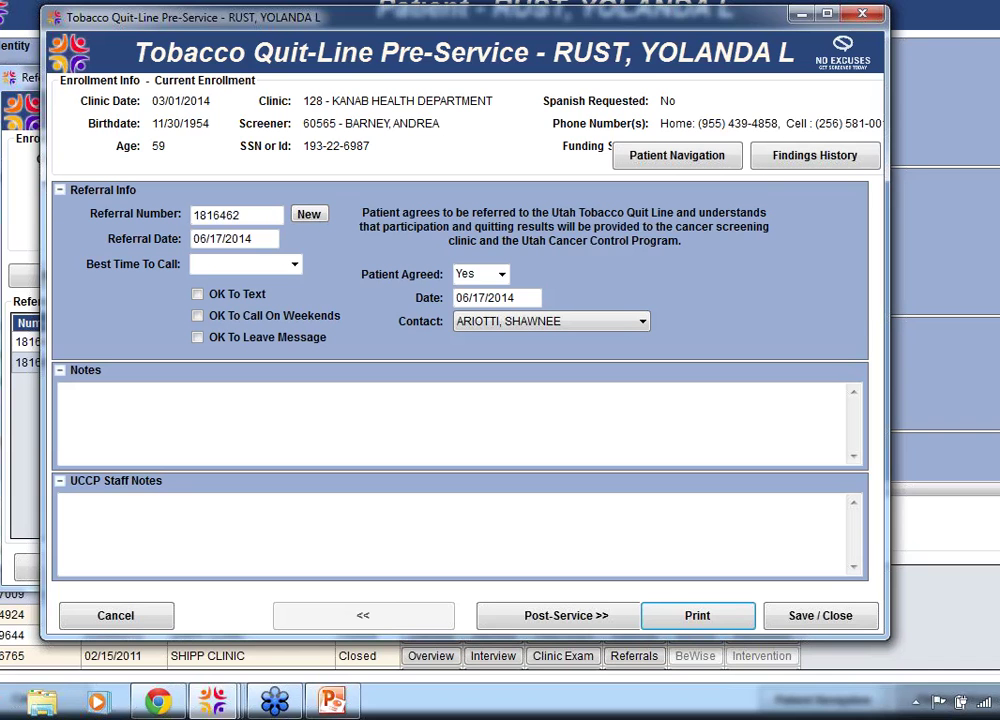
left_click(113, 620)
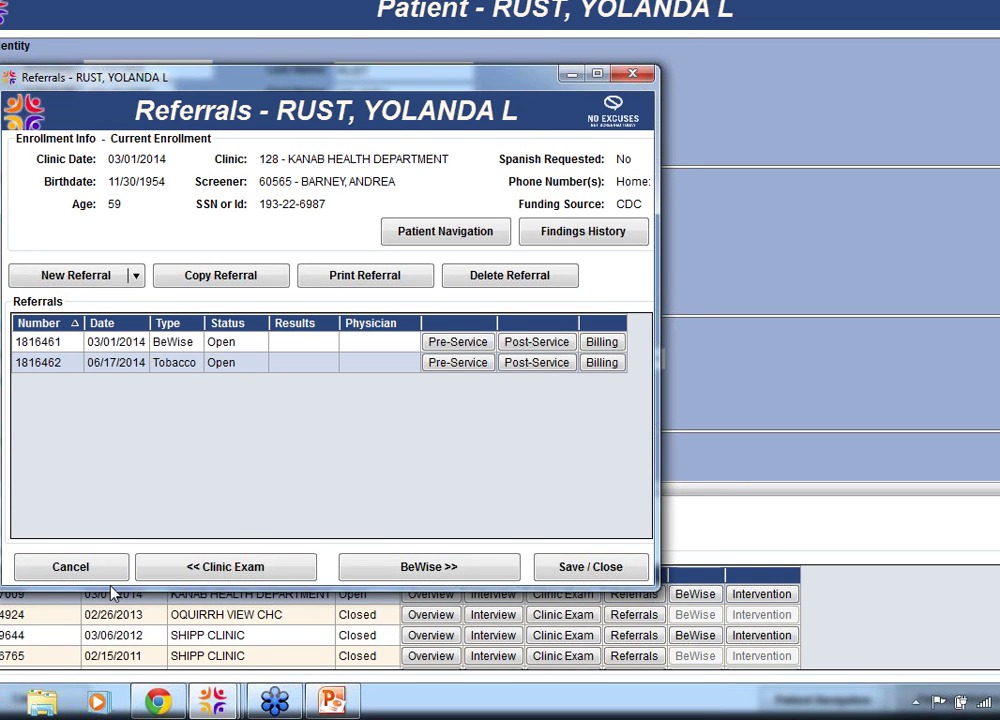
left_click(86, 577)
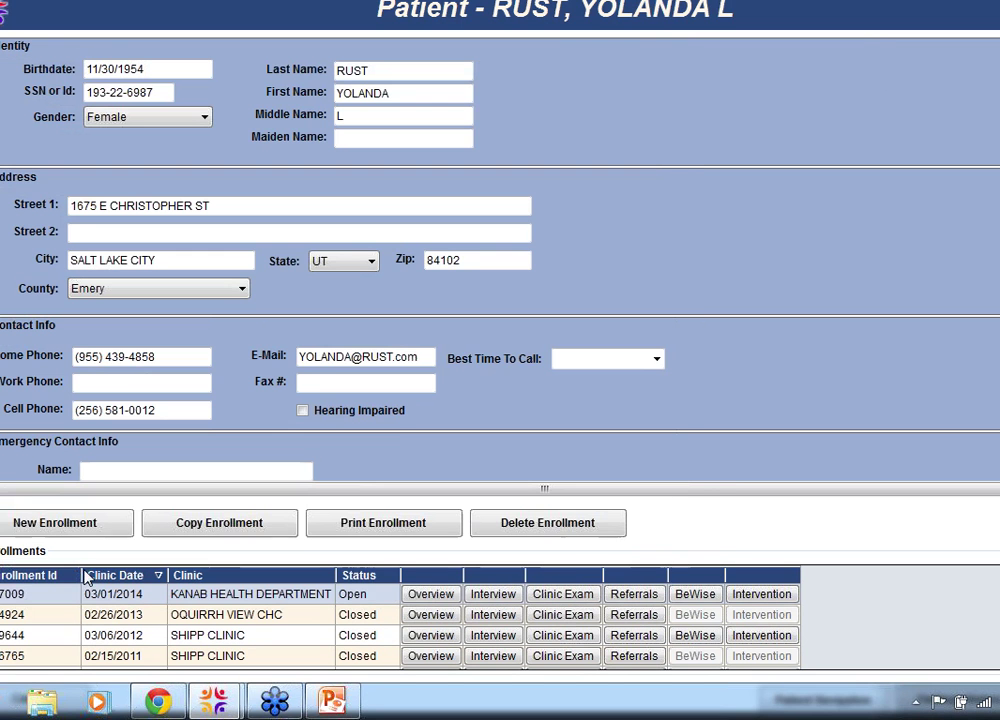
Examine the Final Assessment questions on medication and home blood pressure measurement in the 03/01/2014 enrollment's life-style intervention.
left_click(749, 595)
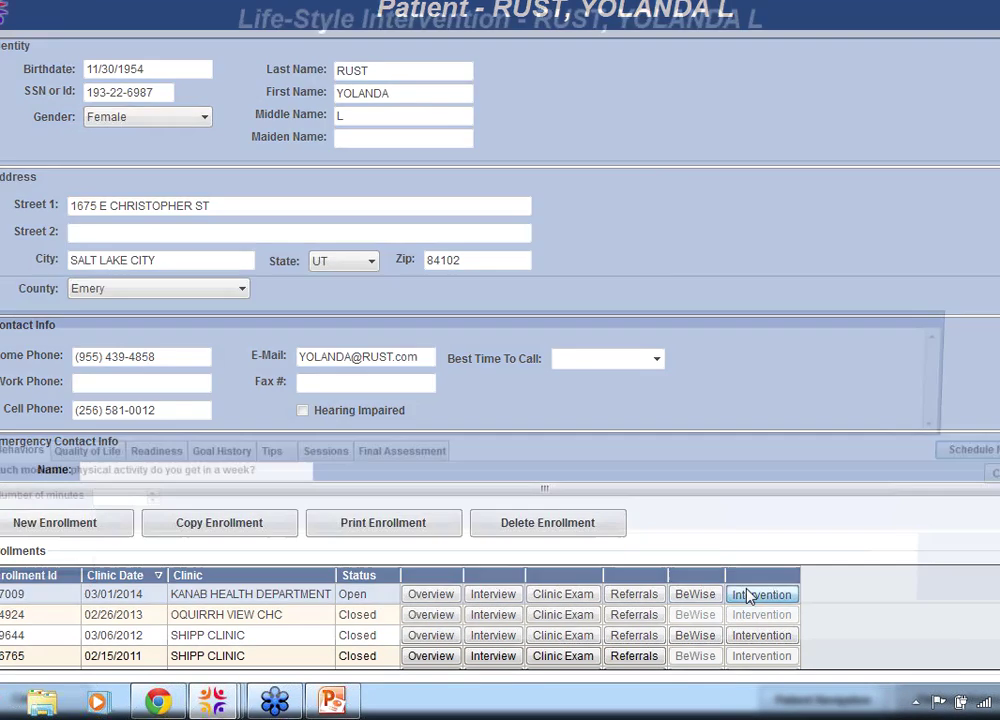
left_click(393, 472)
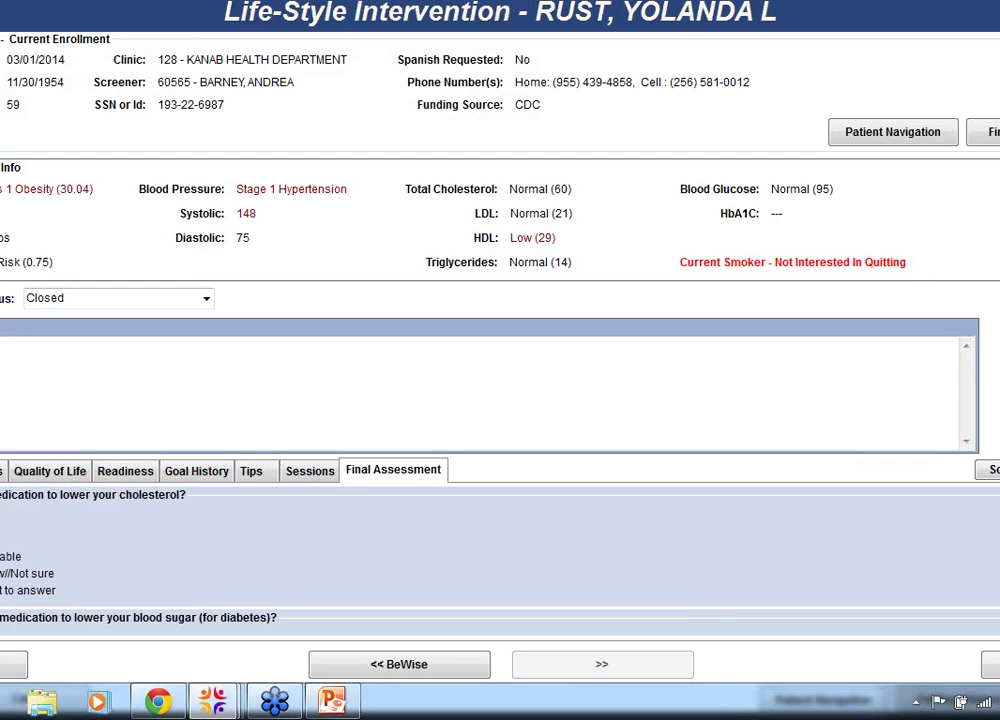
scroll(390, 560, "down", 5)
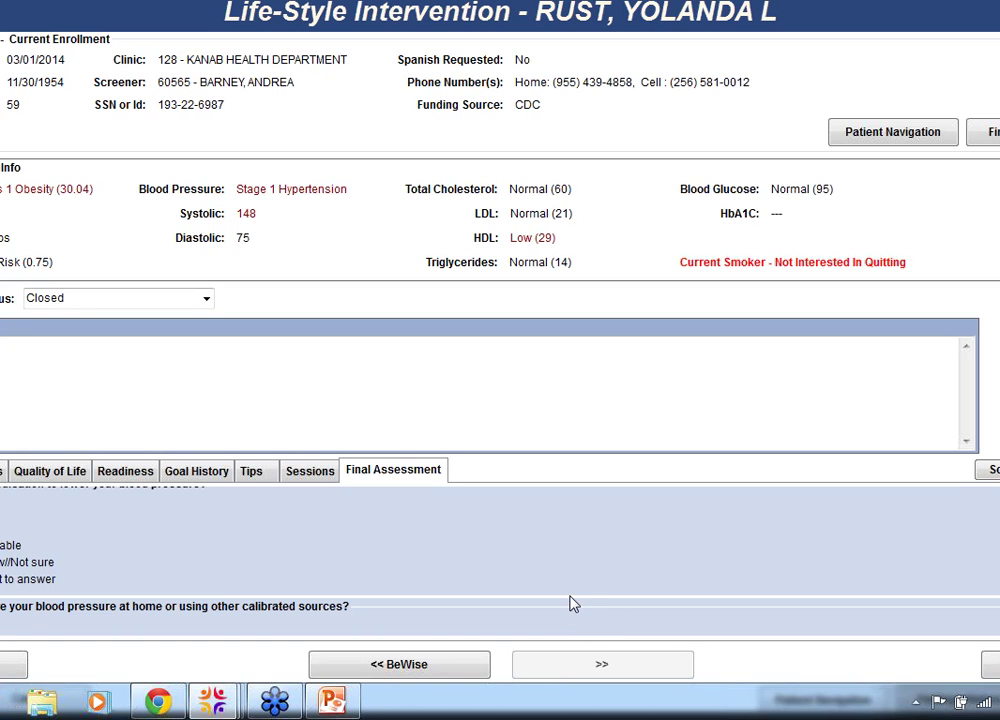
scroll(574, 603, "down", 3)
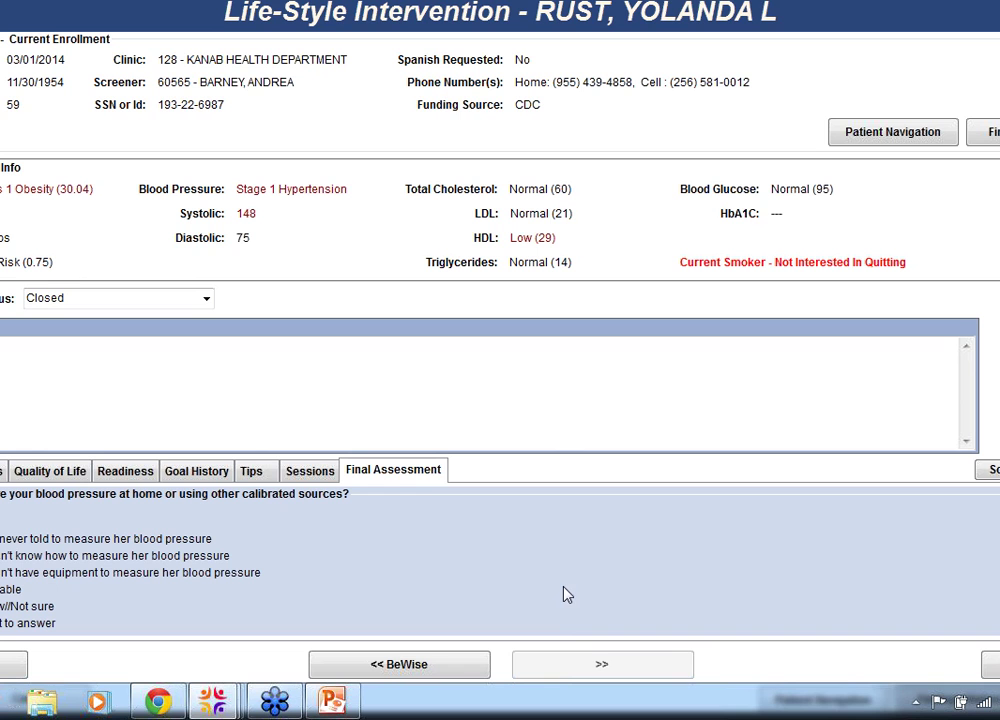